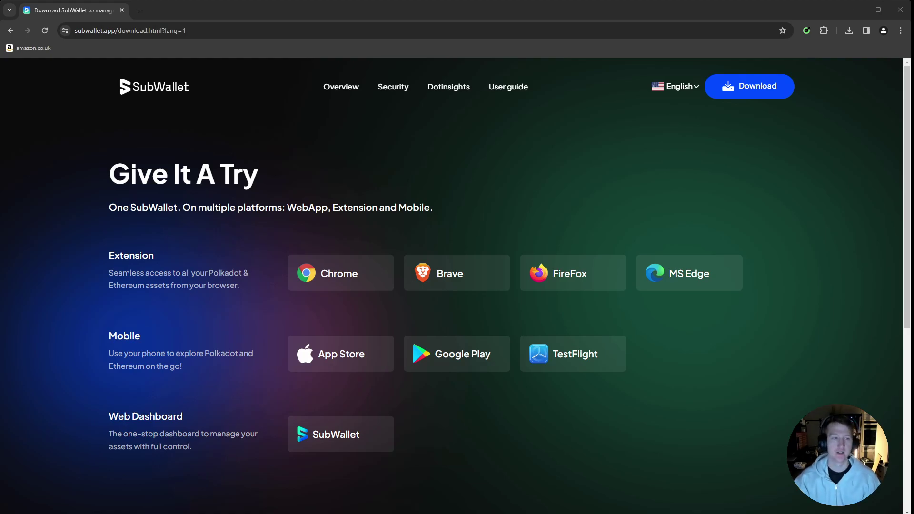
Install the Chrome version of the SubWallet - Polkadot Wallet extension from the Web Store.
click(341, 273)
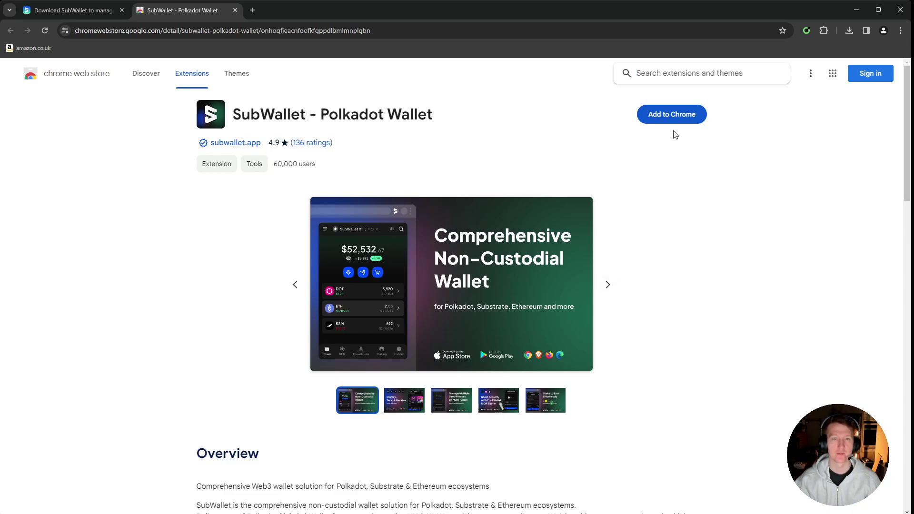
click(673, 119)
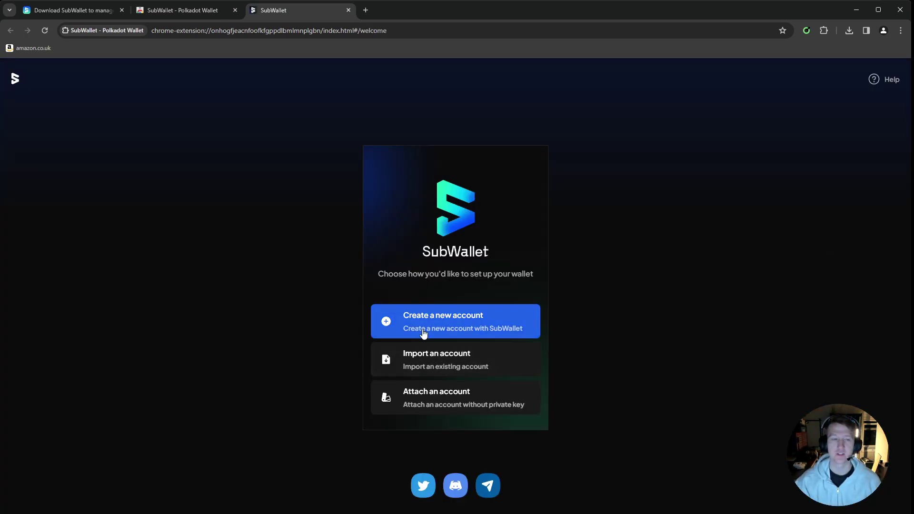
Create a new account, entering the wallet password in both the password and confirm fields.
click(449, 318)
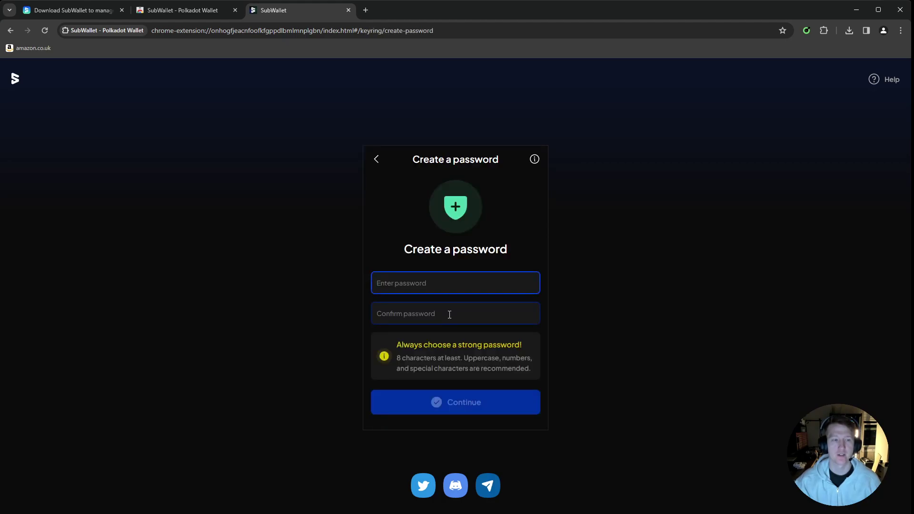
text(••••••••)
key(Tab)
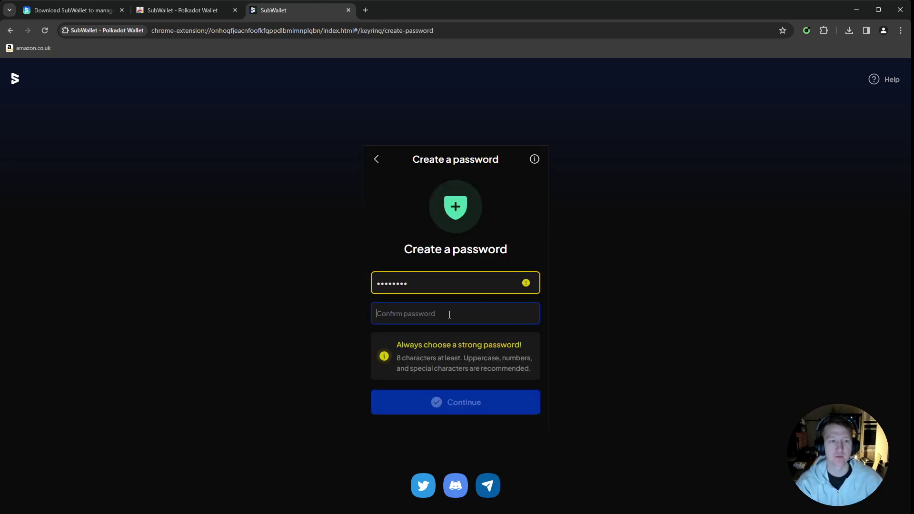
text(••••••••)
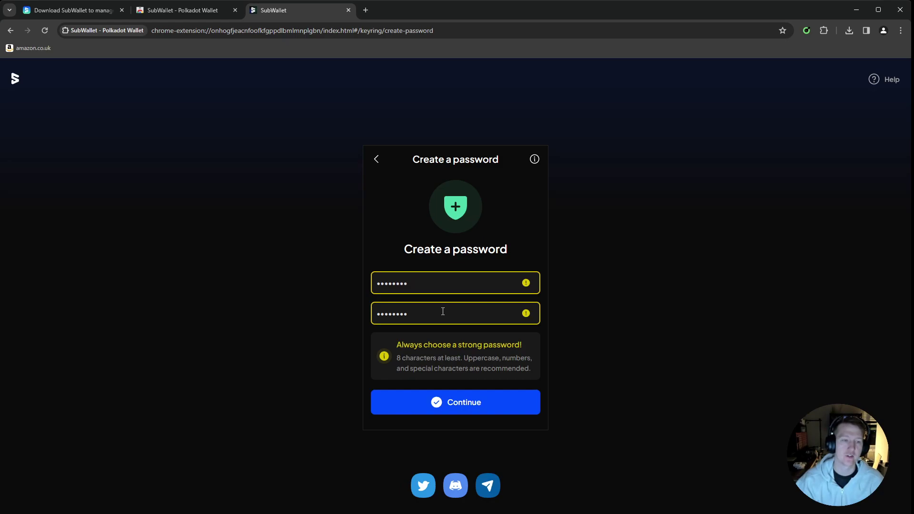
click(474, 408)
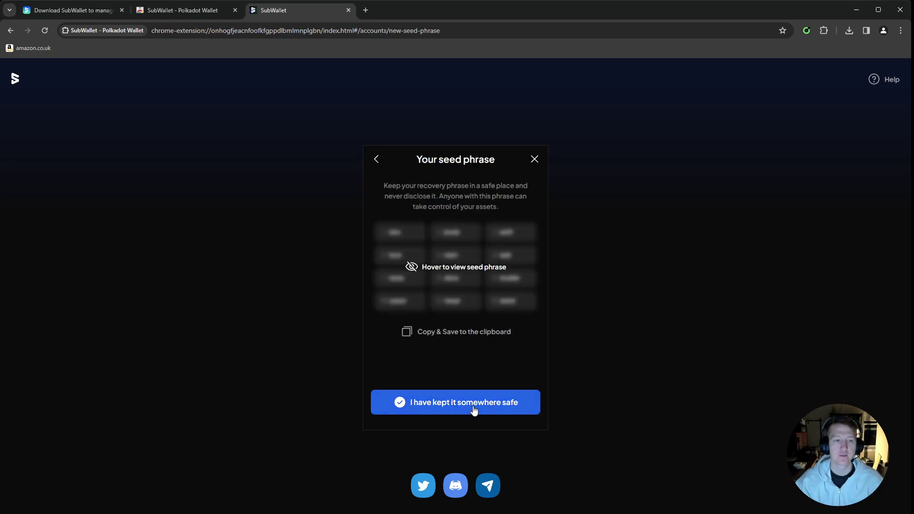
Copy the 12-word seed phrase to the clipboard, view it, and confirm it's kept safe.
click(438, 339)
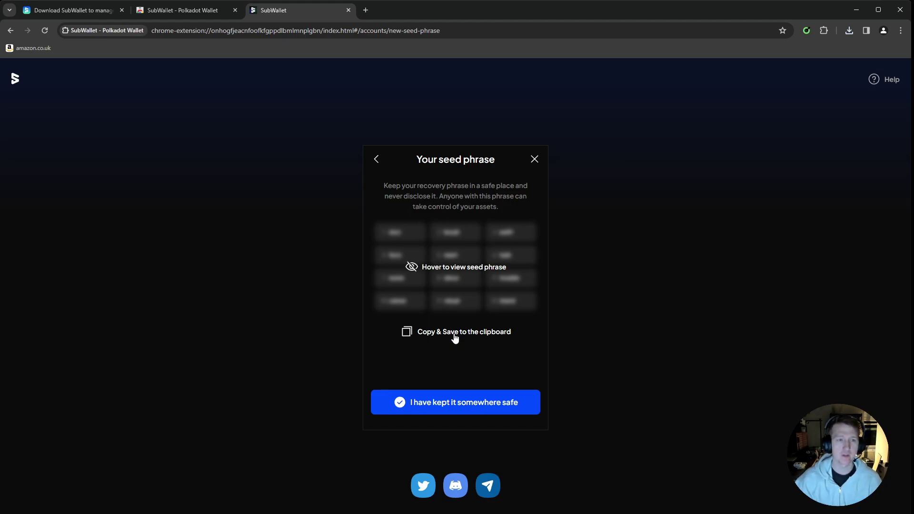
mouse_move(468, 273)
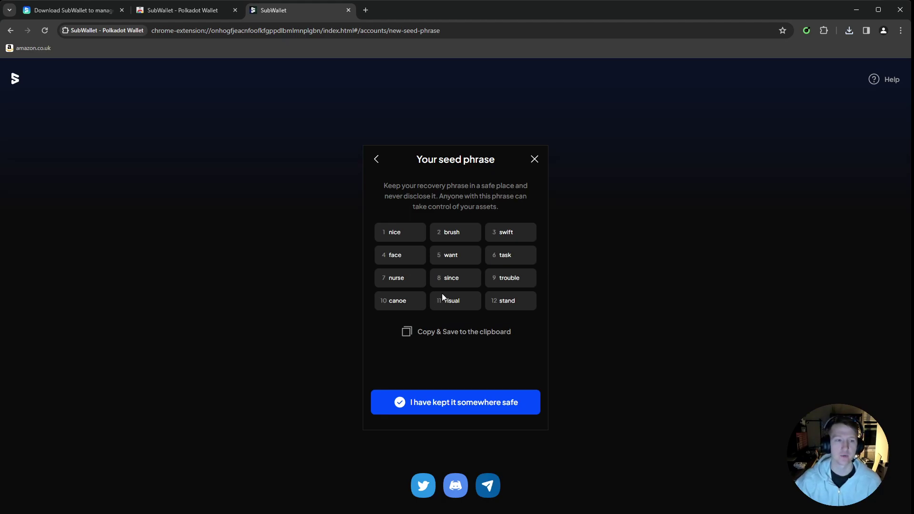
click(447, 406)
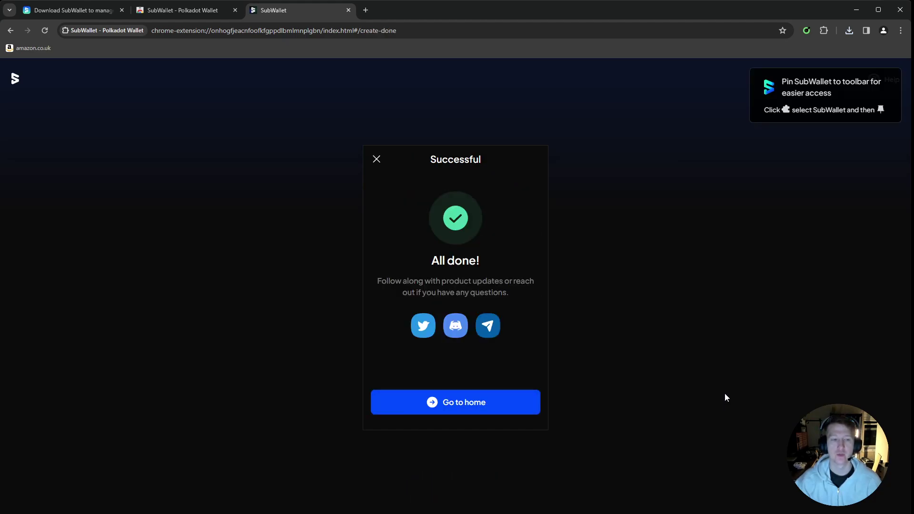
From the wallet home, open Manage tokens and switch off DOT, KSM and ETH.
click(461, 403)
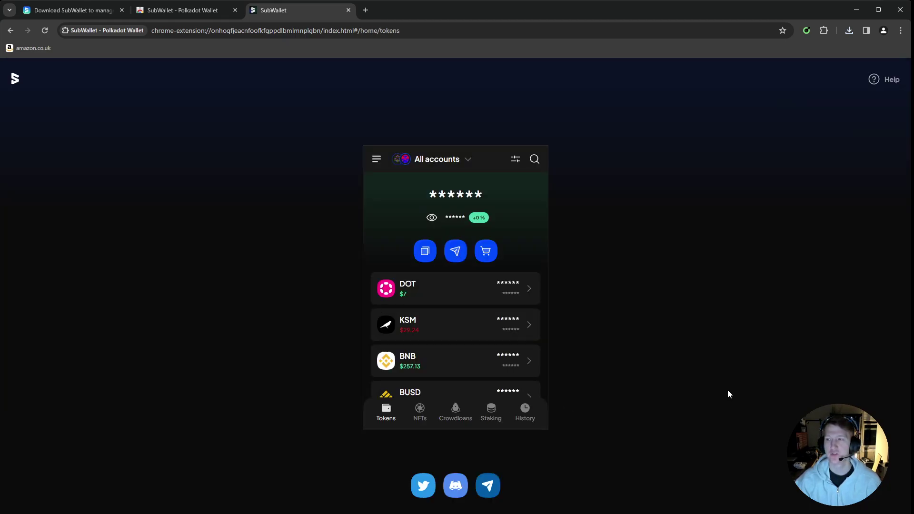
scroll(457, 284, down, 3)
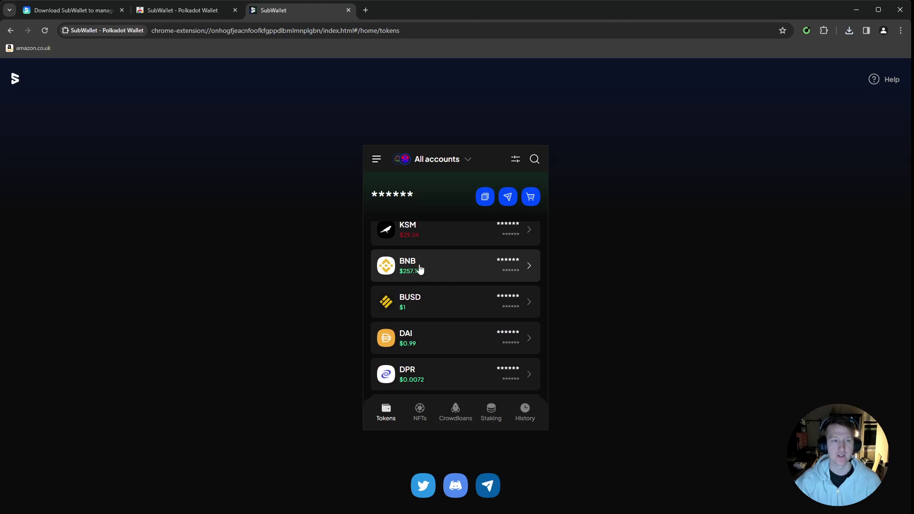
scroll(420, 269, down, 10)
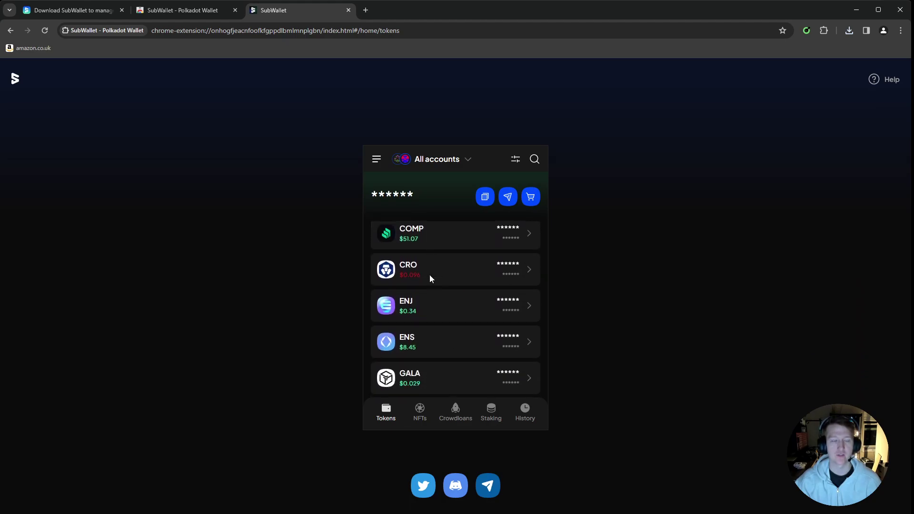
scroll(429, 279, down, 10)
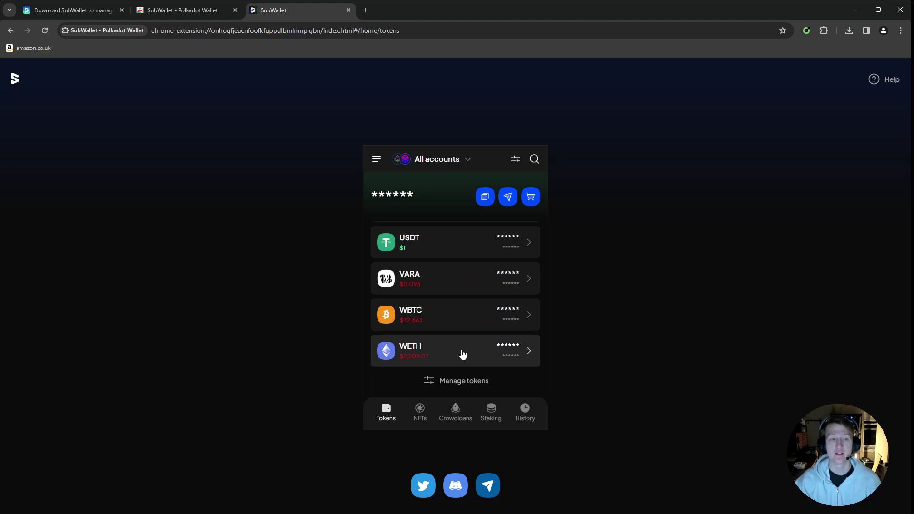
click(464, 381)
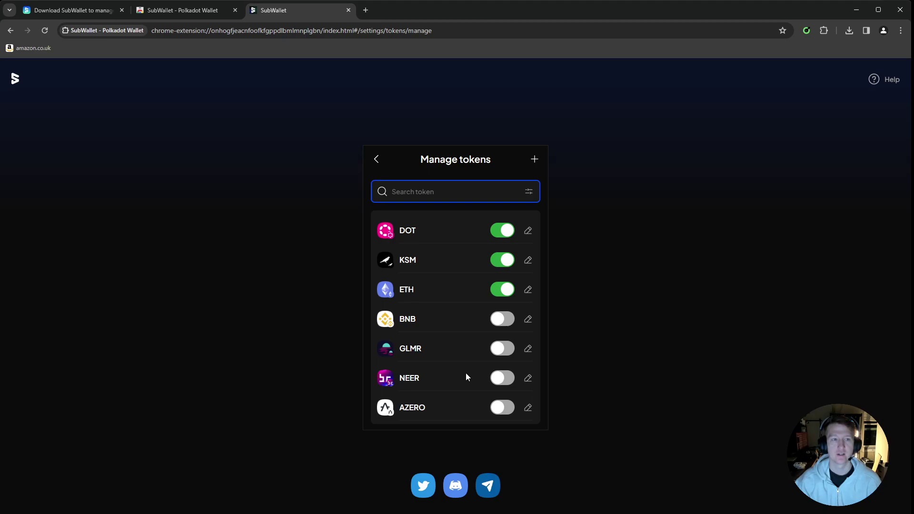
click(503, 230)
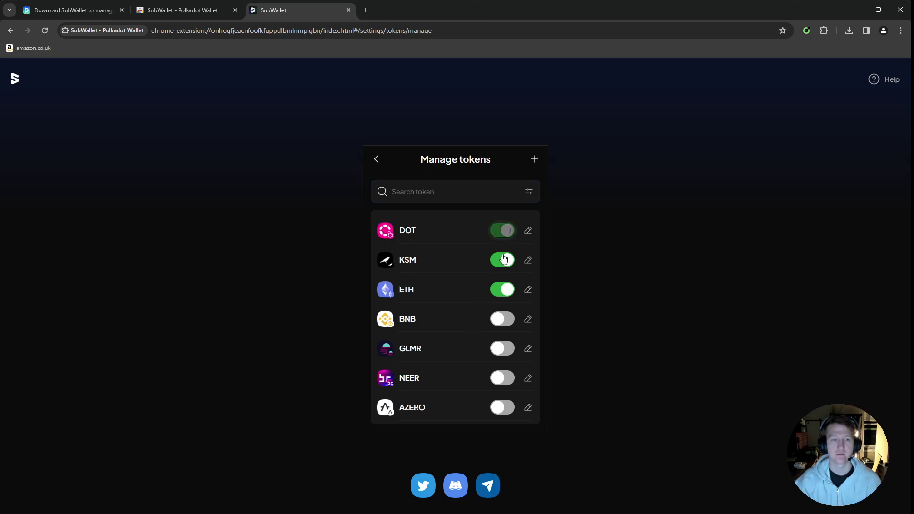
click(503, 260)
click(504, 288)
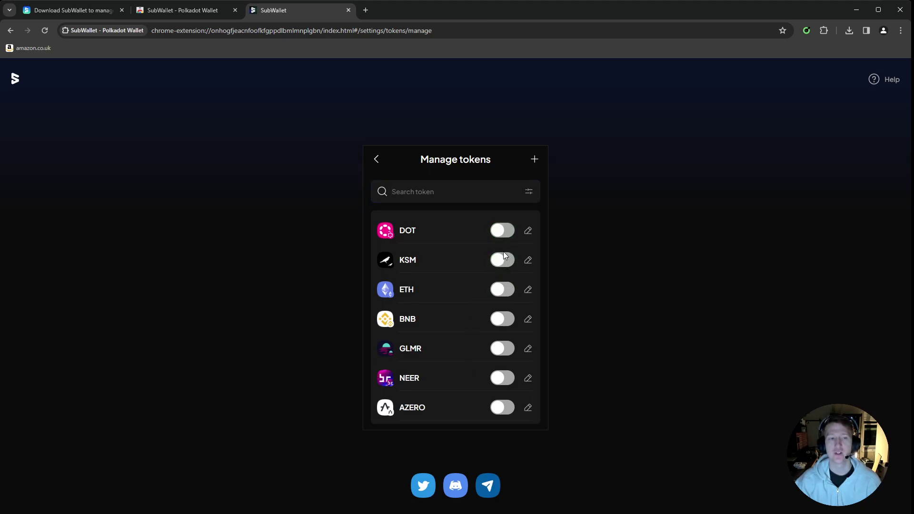
Back on the token list, hide Polkadot, Kusama and Ethereum network assets in the asset display customization.
click(376, 160)
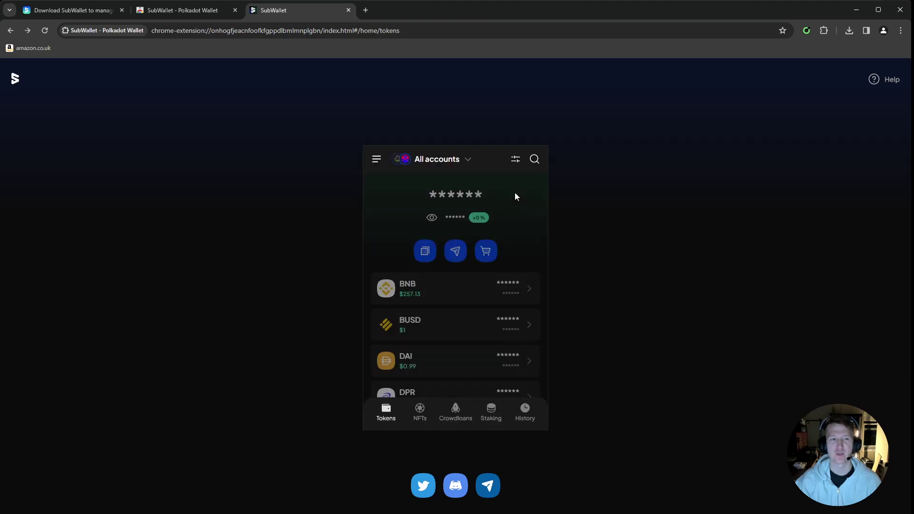
click(516, 160)
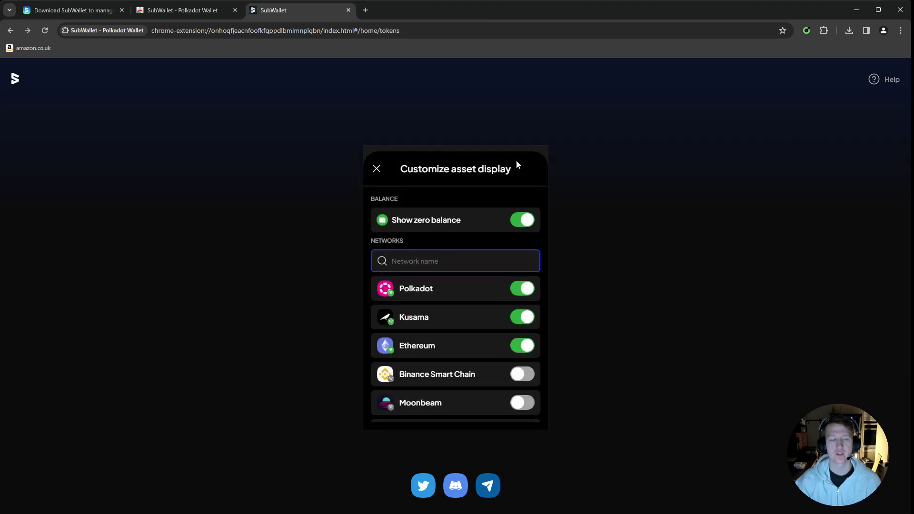
click(522, 289)
click(523, 317)
click(524, 346)
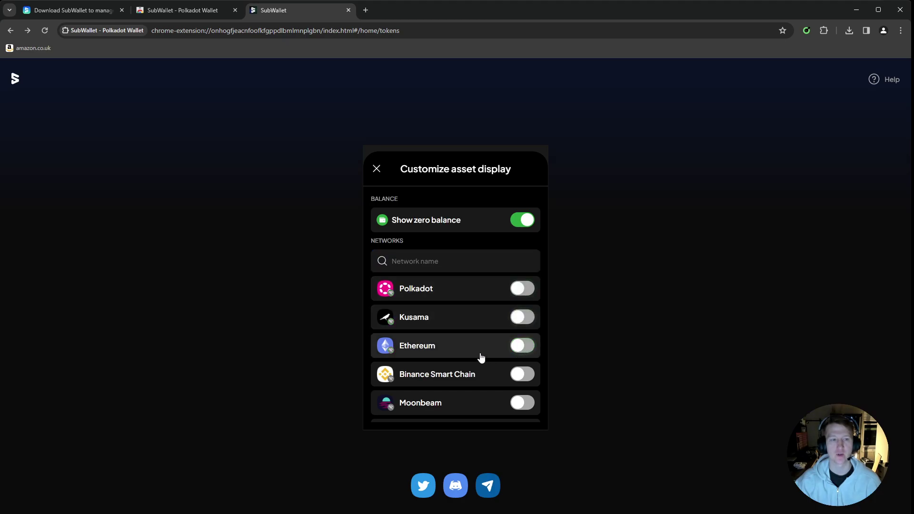
Also hide Vara Network assets, then close the asset display customization.
scroll(481, 355, down, 6)
scroll(483, 352, down, 15)
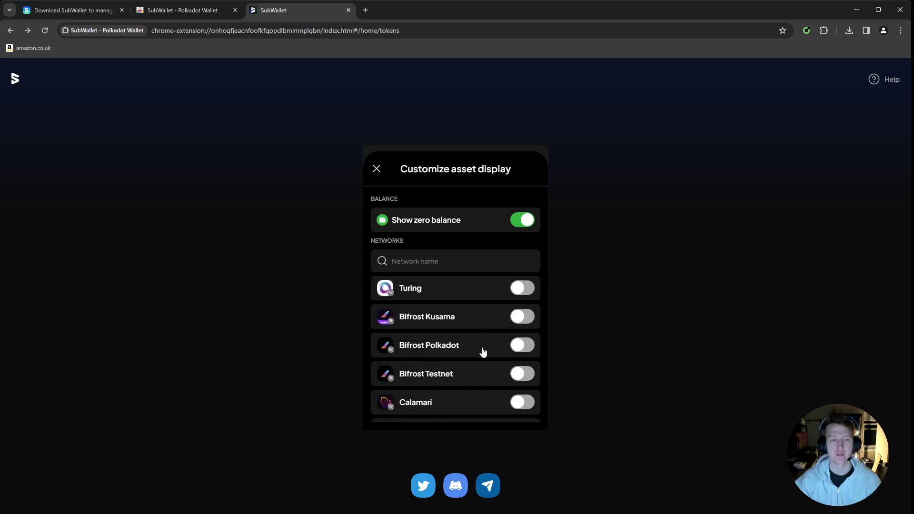
scroll(485, 352, down, 15)
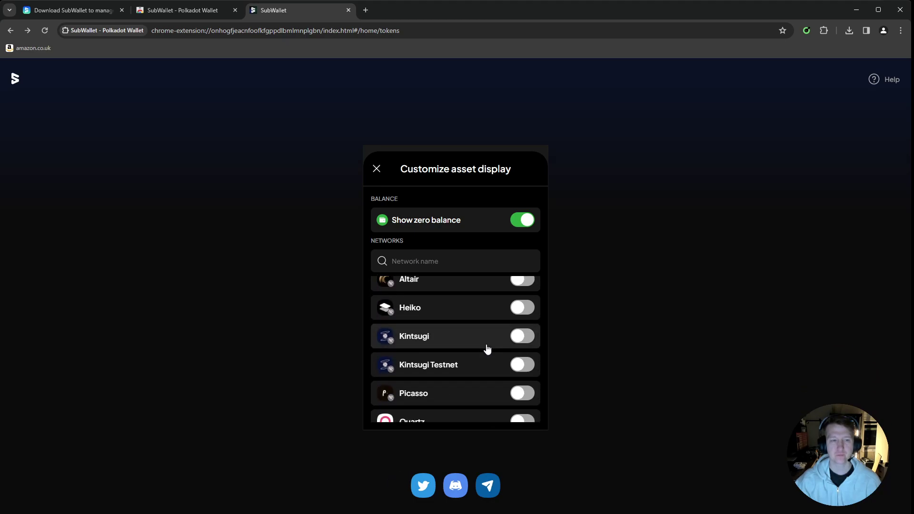
scroll(488, 346, down, 15)
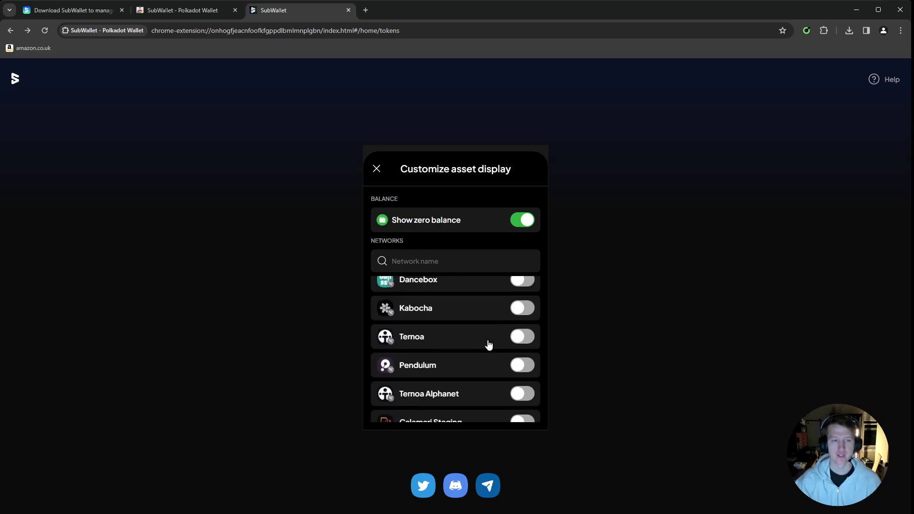
scroll(489, 342, down, 15)
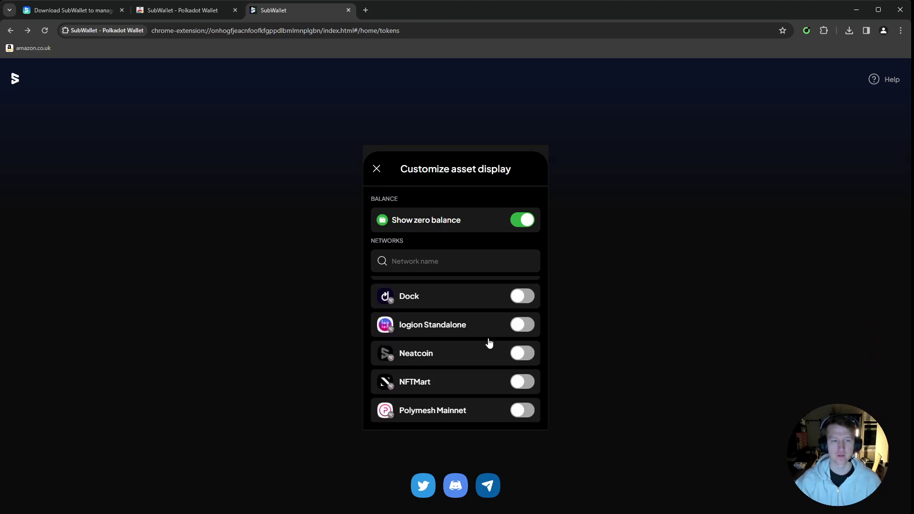
scroll(489, 342, up, 1)
click(519, 291)
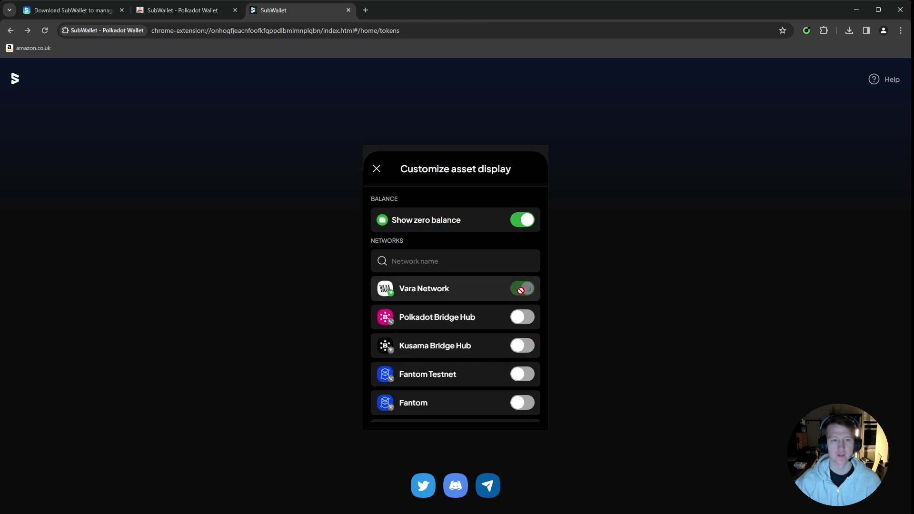
click(376, 169)
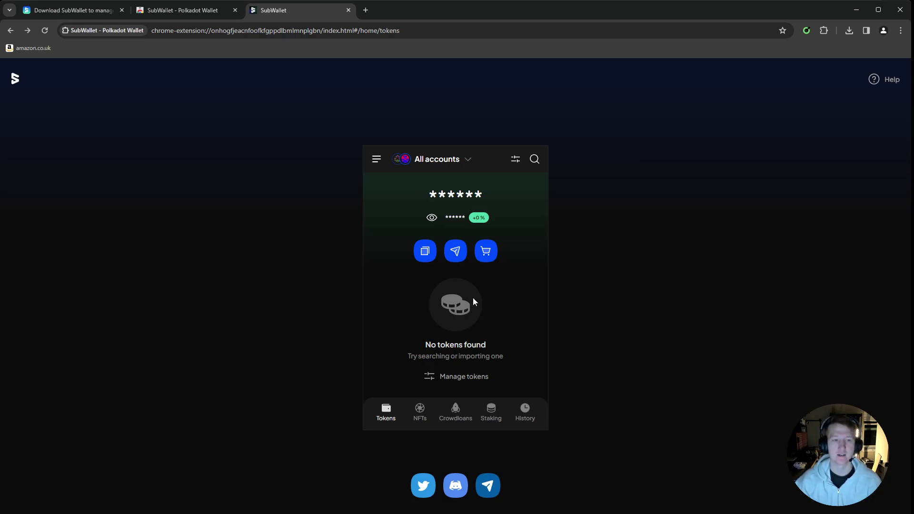
Search 'subspace' in asset display settings and enable the Subspace Gemini 3g network.
click(516, 164)
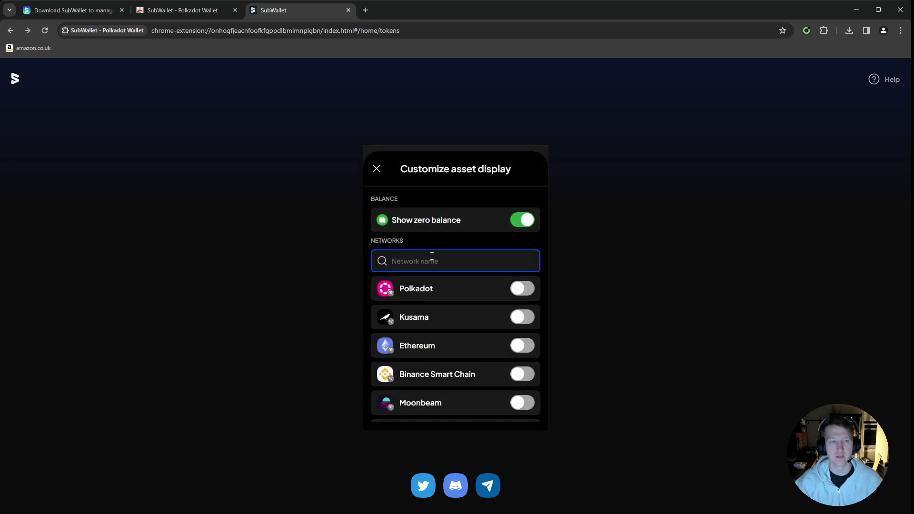
text(subspace)
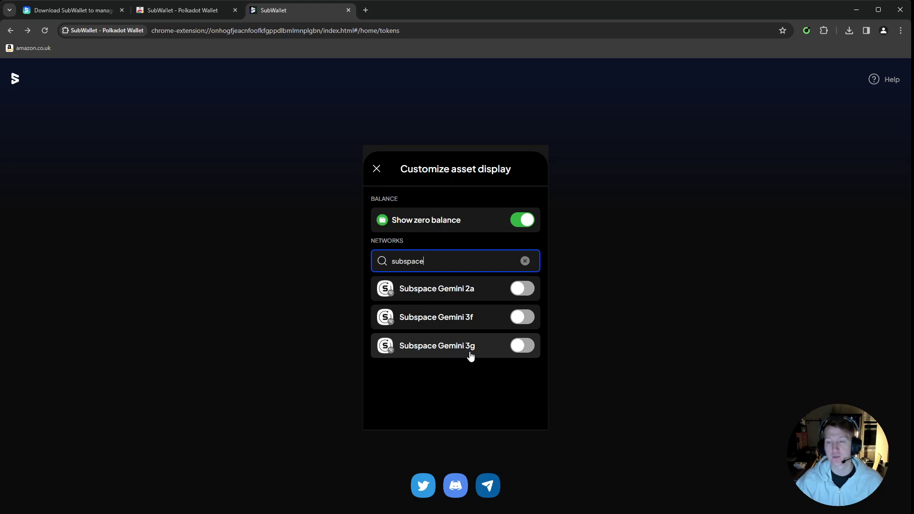
click(524, 345)
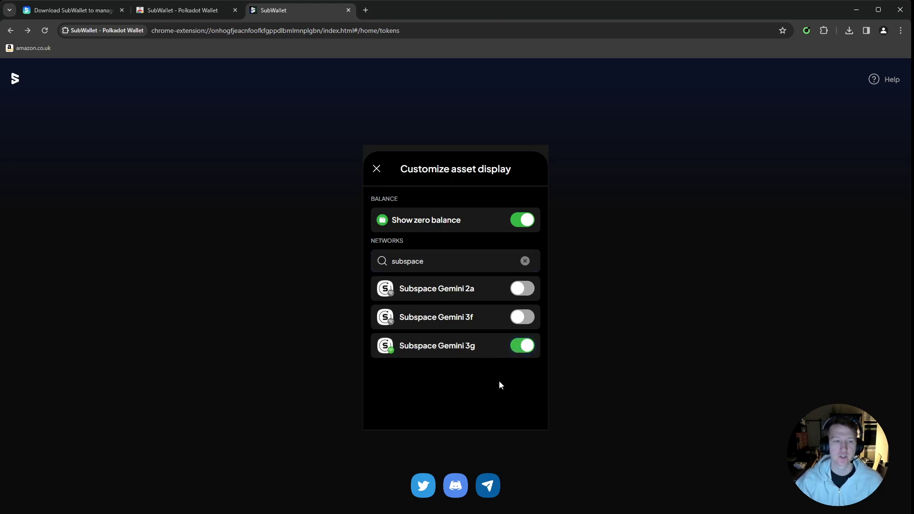
click(377, 169)
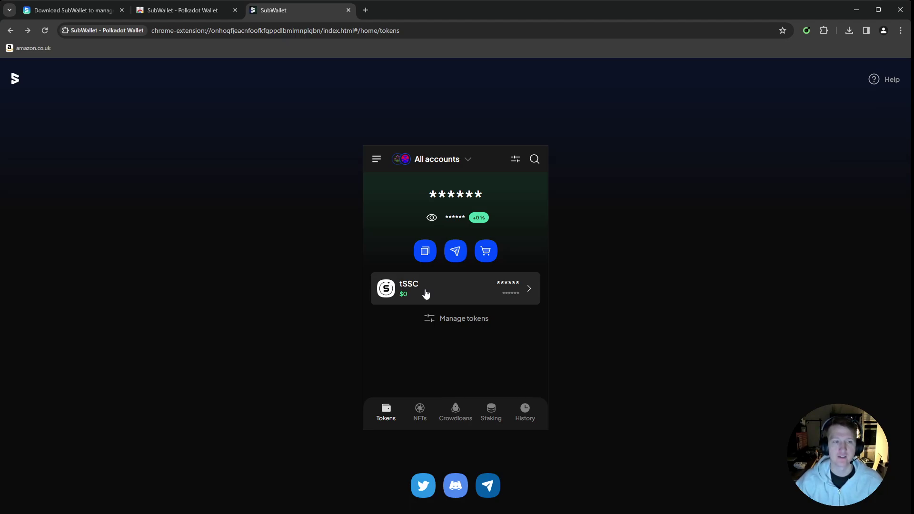
Copy the Account 1 - EVM address from the account list, then close the list.
click(463, 162)
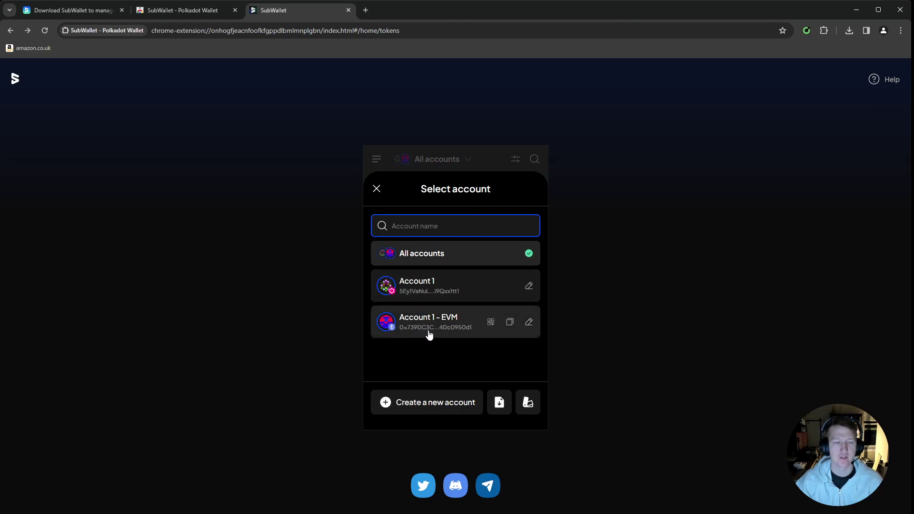
click(509, 324)
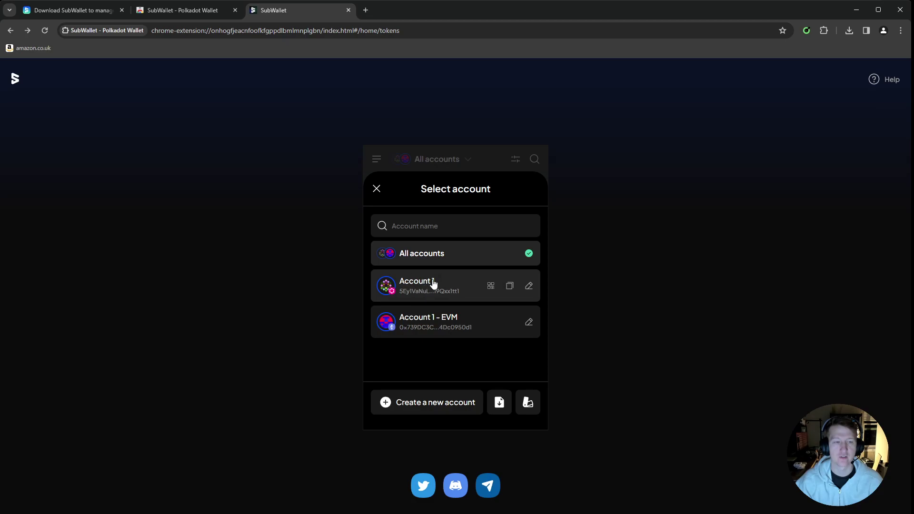
click(377, 190)
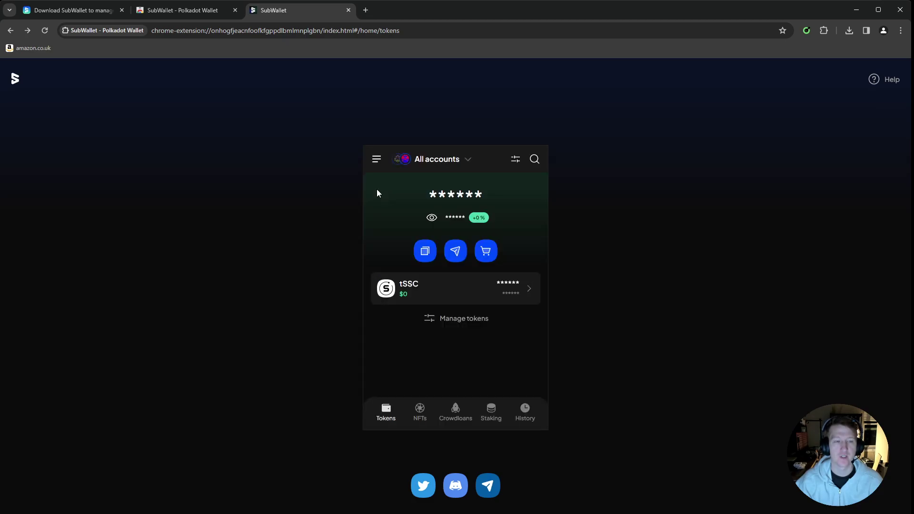
Open the tSSC token page, check its balances, and view Account 1's tSSC receiving address and QR.
click(428, 295)
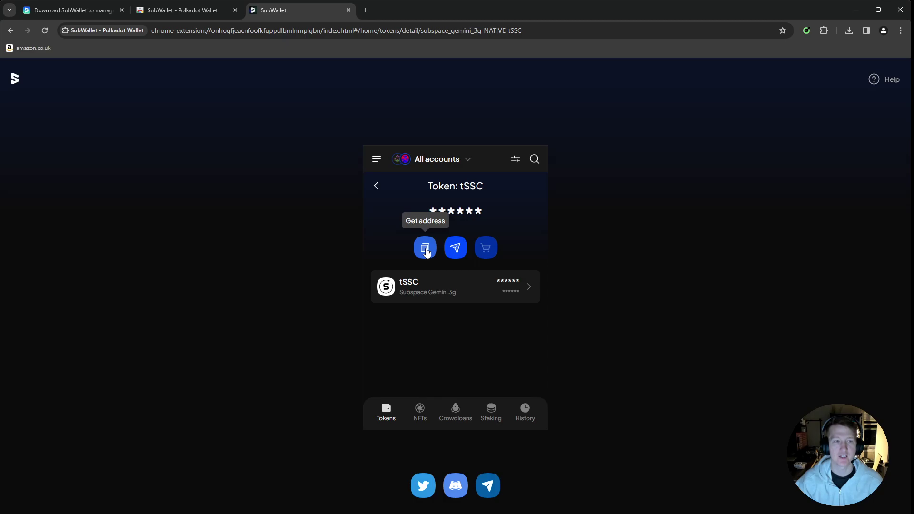
click(425, 248)
click(377, 188)
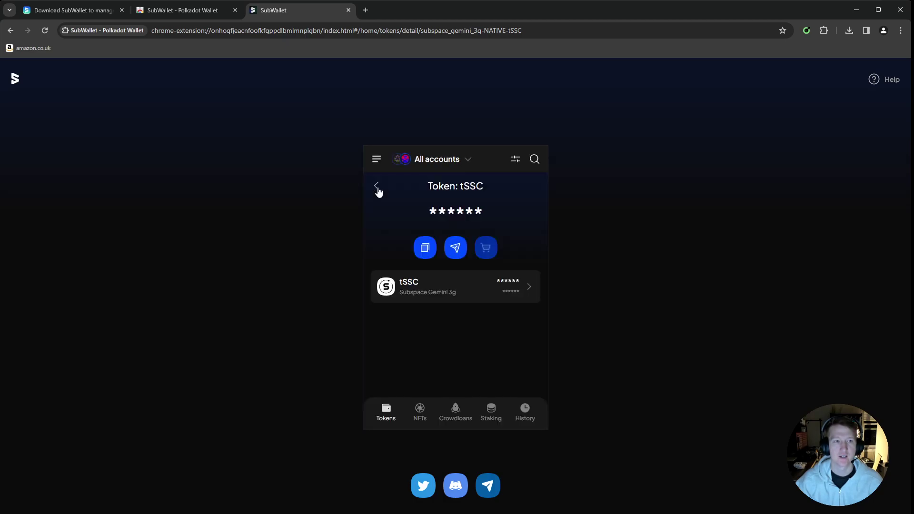
click(449, 292)
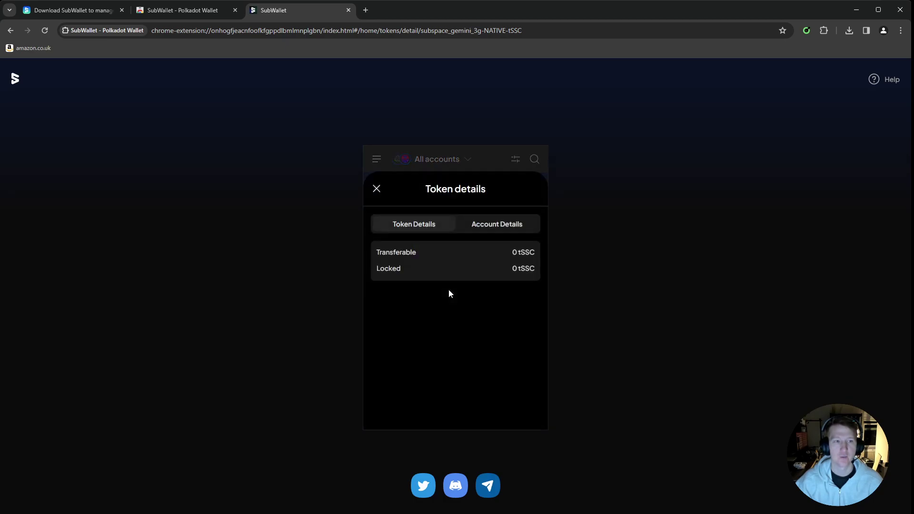
click(376, 190)
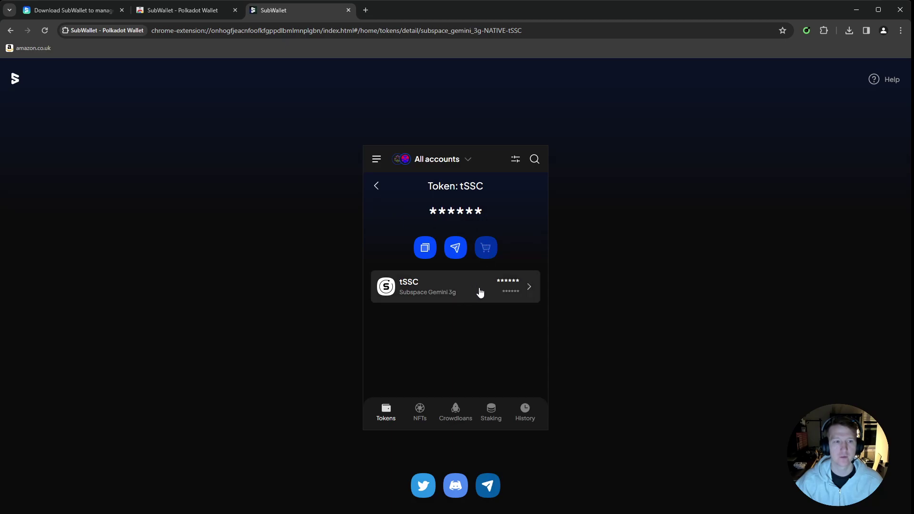
click(425, 247)
click(430, 258)
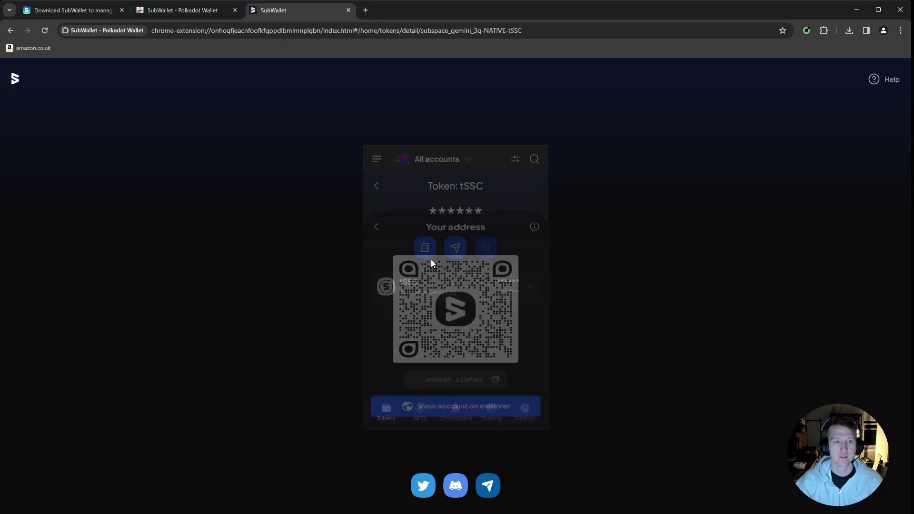
click(377, 193)
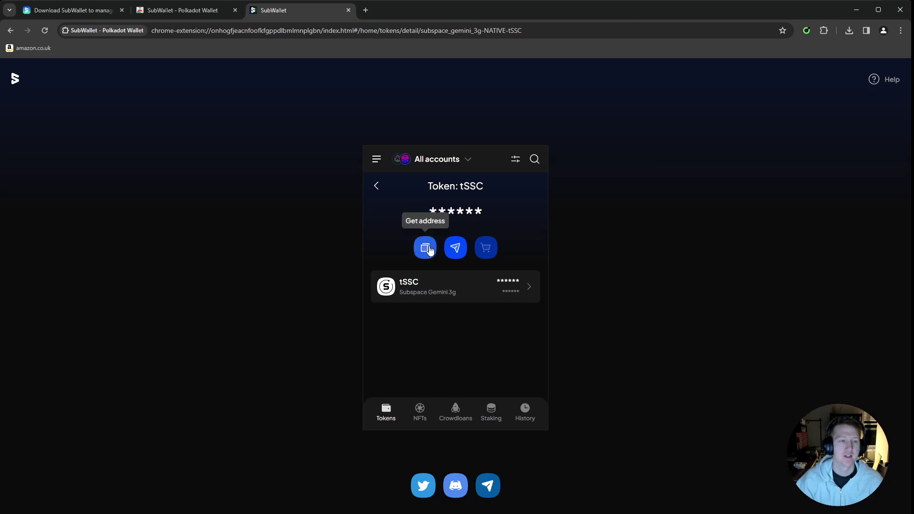
Switch to Account 1, then back to All accounts, and dismiss the receive account picker.
click(438, 163)
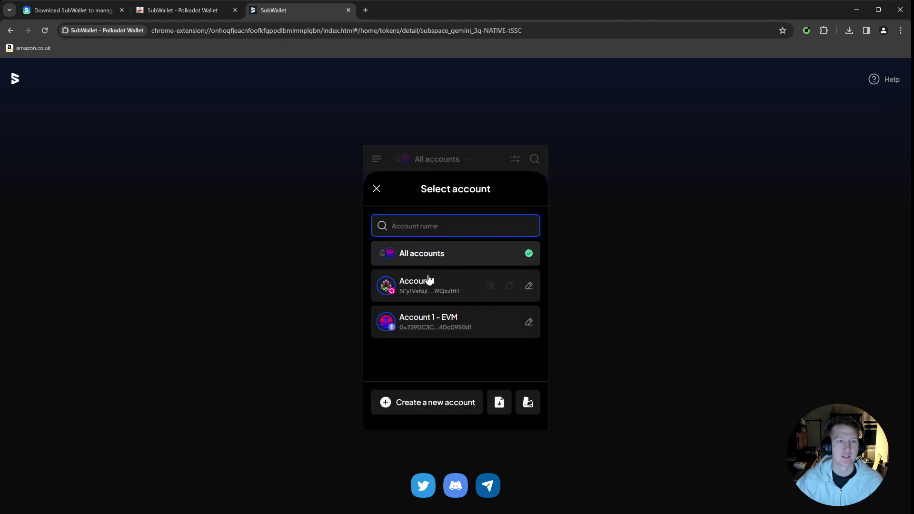
click(423, 291)
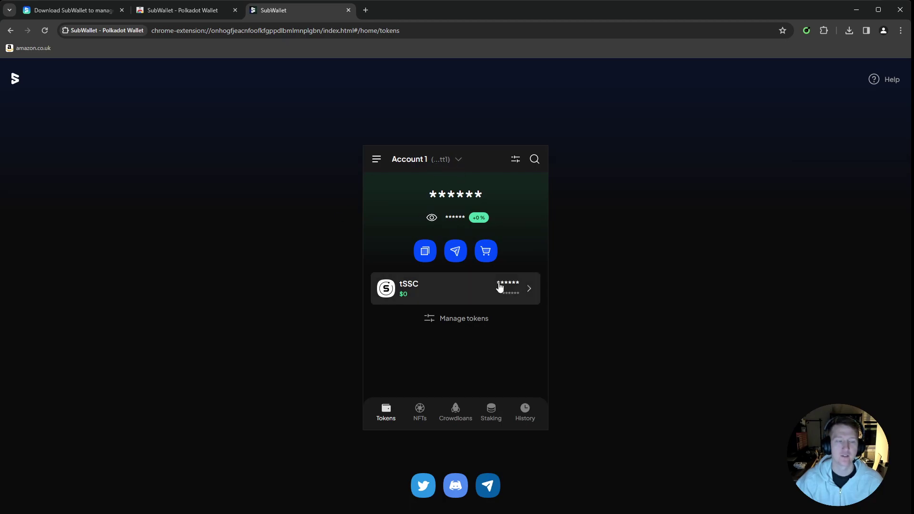
click(448, 162)
click(431, 257)
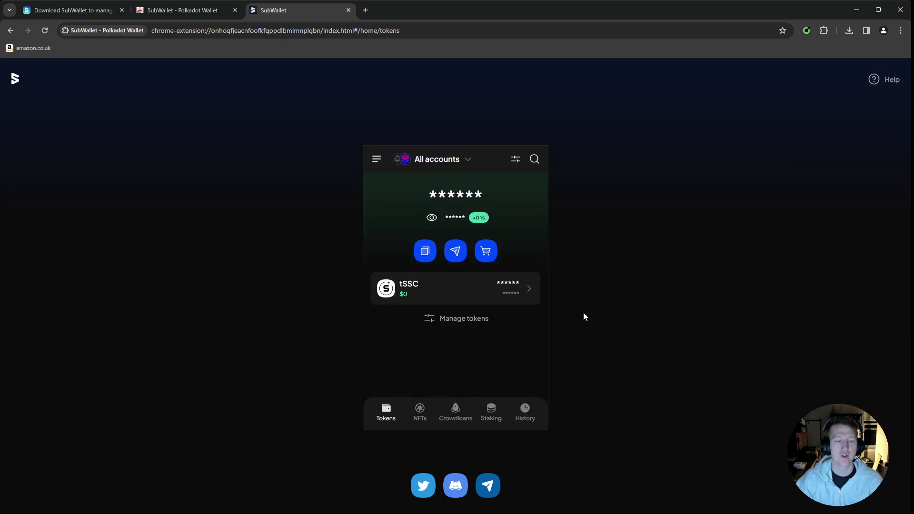
click(422, 248)
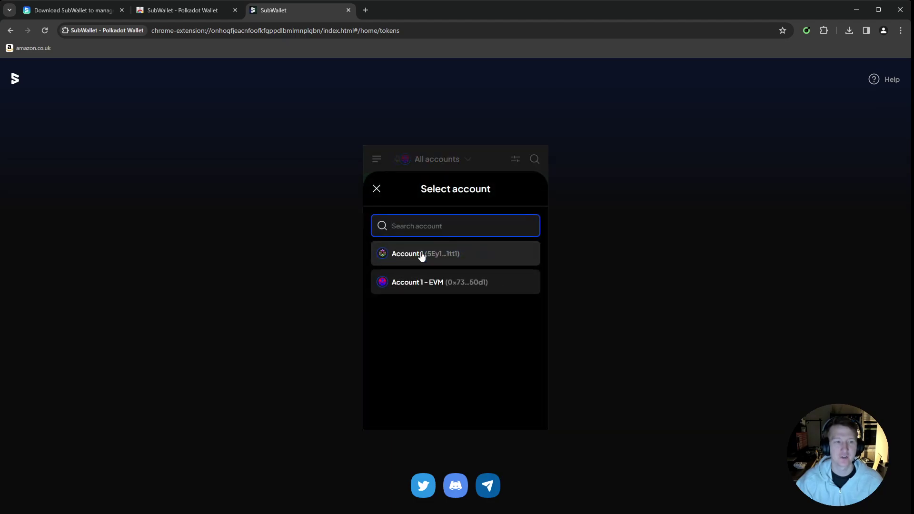
click(377, 189)
Switch the wallet to Account 1 and open its tSSC token page, returning to its token list.
click(436, 160)
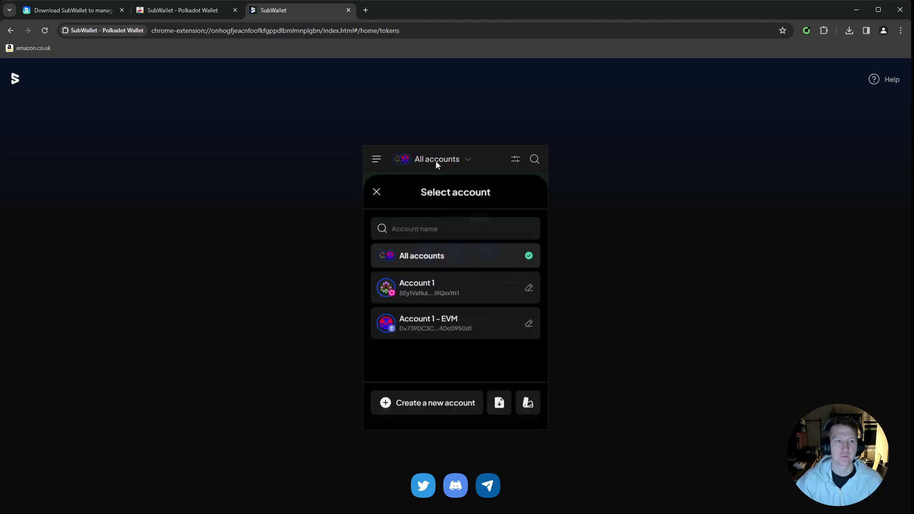
click(423, 292)
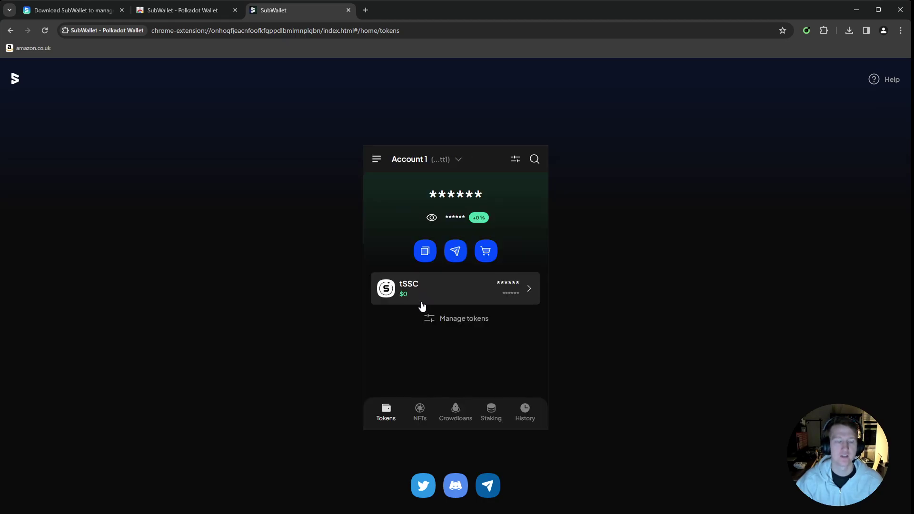
click(425, 251)
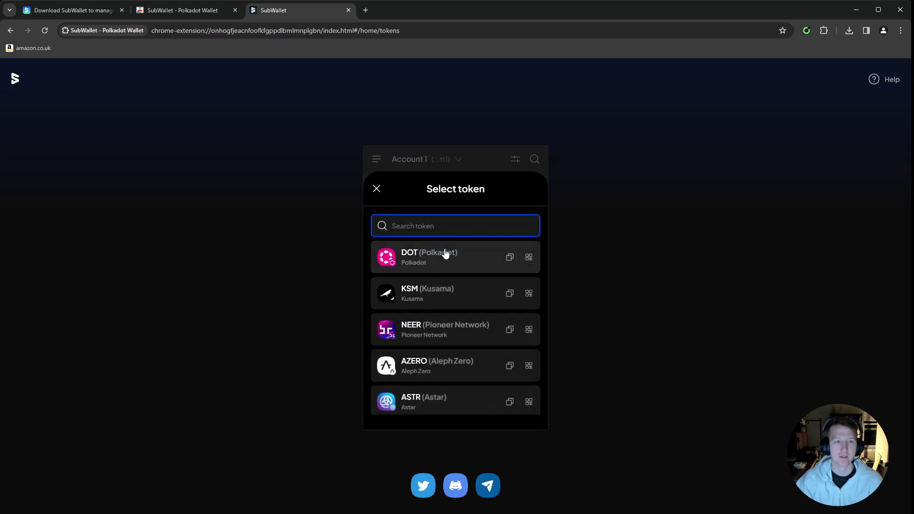
click(375, 189)
click(450, 292)
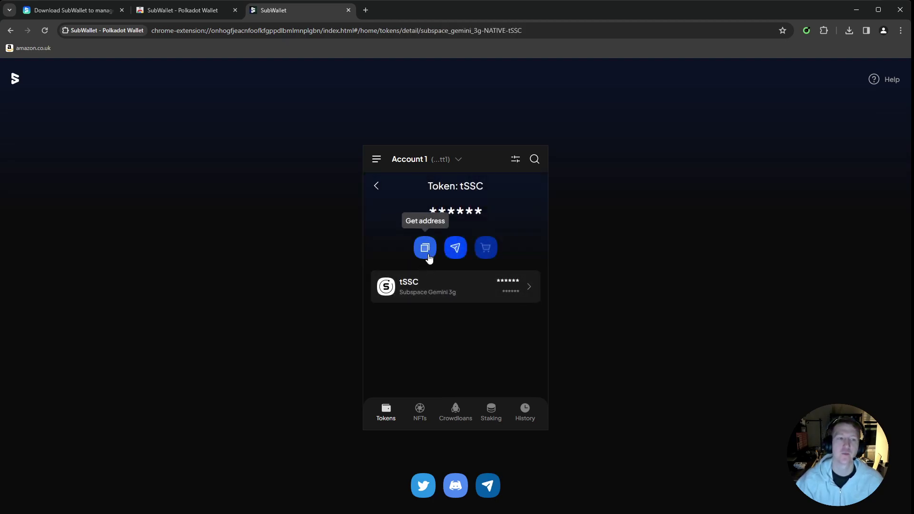
click(376, 186)
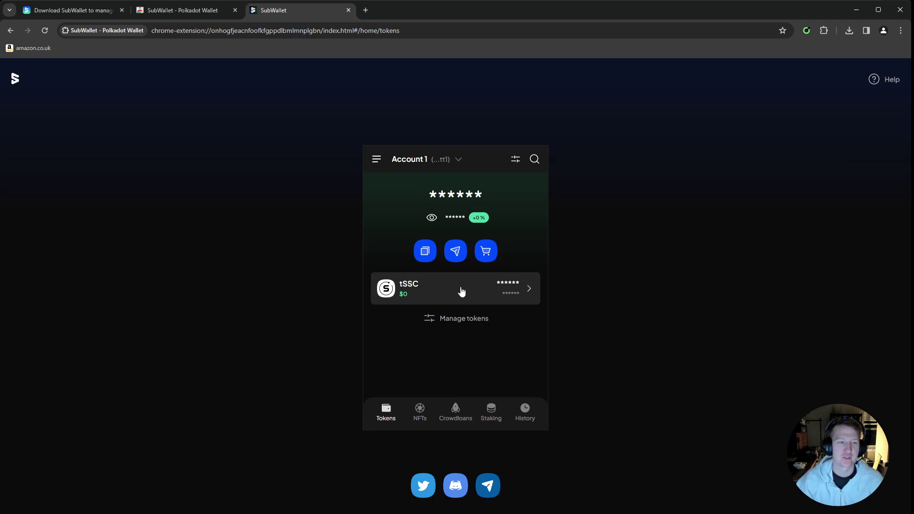
Under All accounts, open tSSC and show Account 1's tSSC address and QR code.
click(454, 162)
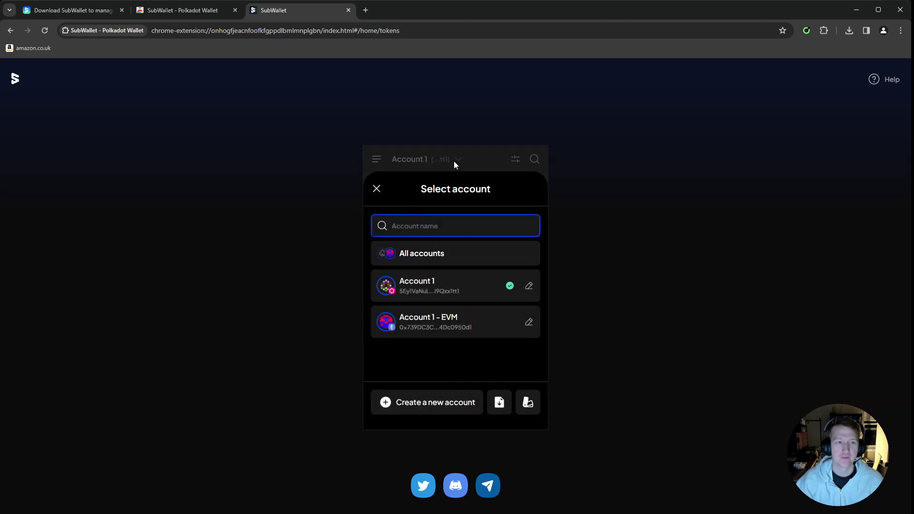
click(411, 255)
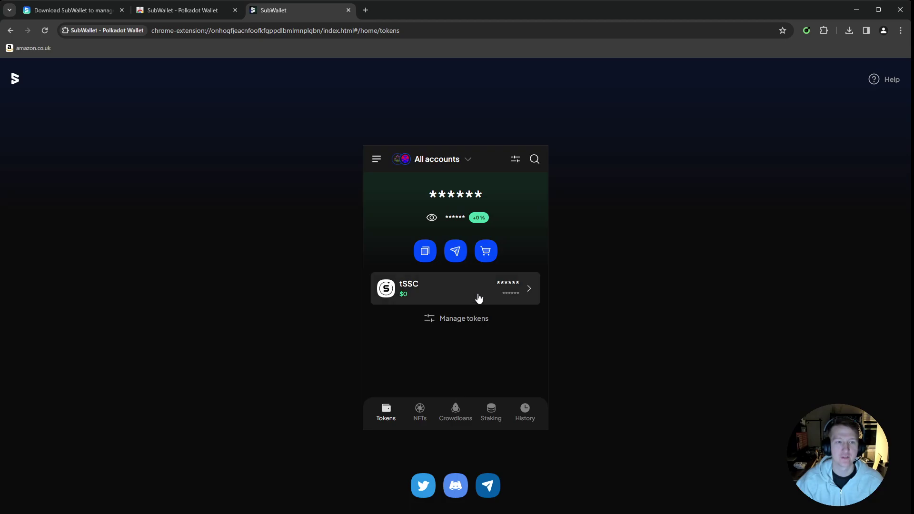
click(474, 294)
click(416, 255)
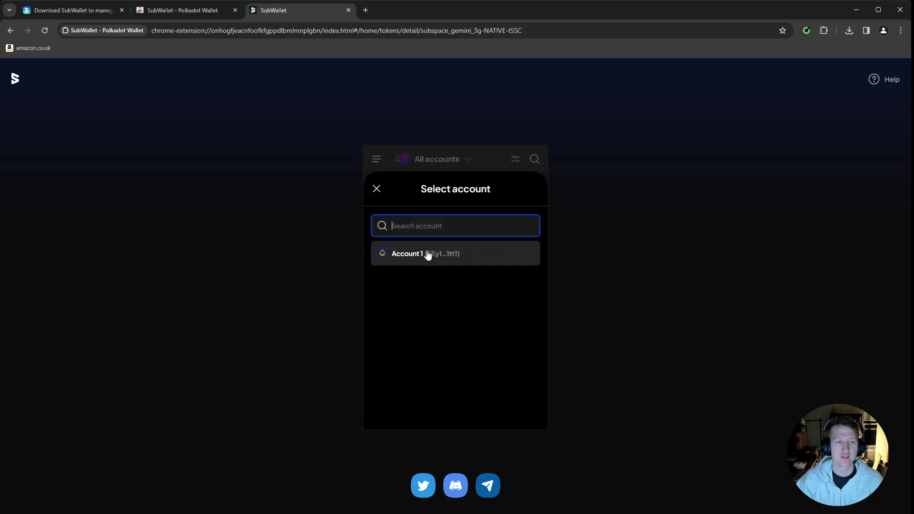
click(422, 257)
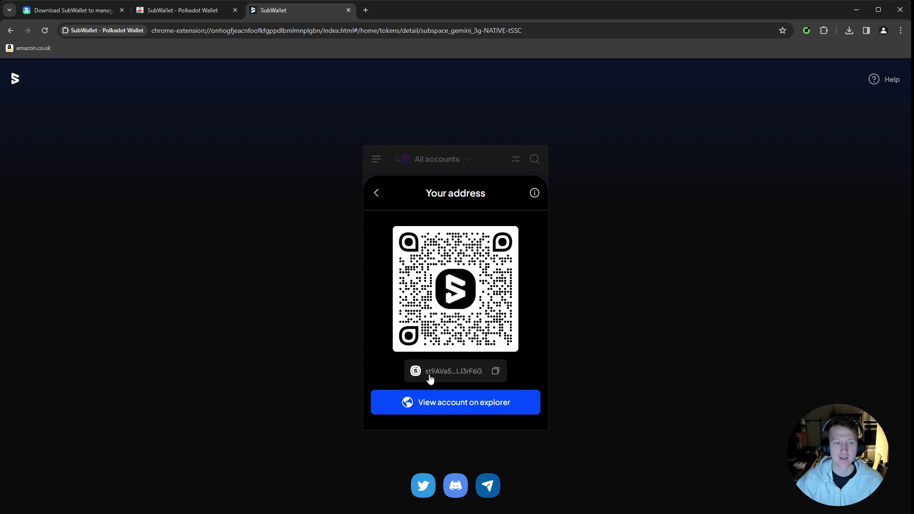
Switch the wallet to Account 1 and view its st-prefixed tSSC receiving address from the tSSC page.
click(379, 192)
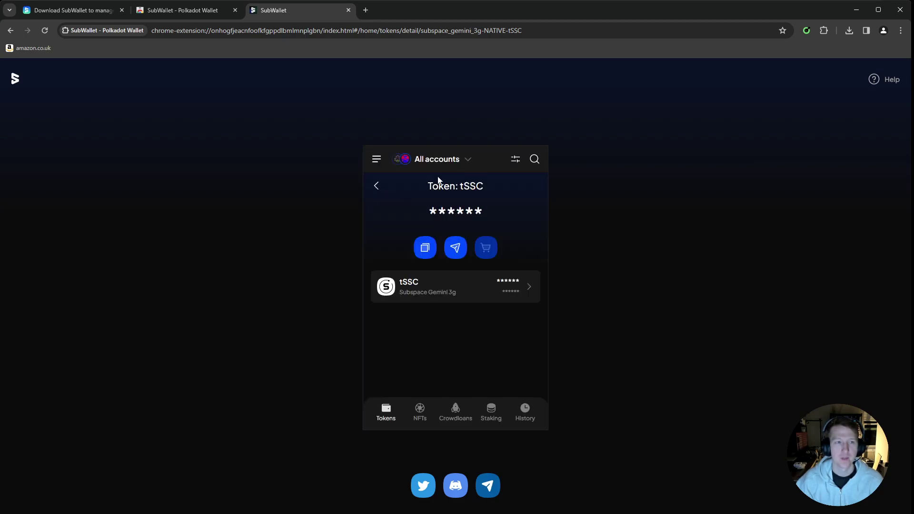
click(456, 161)
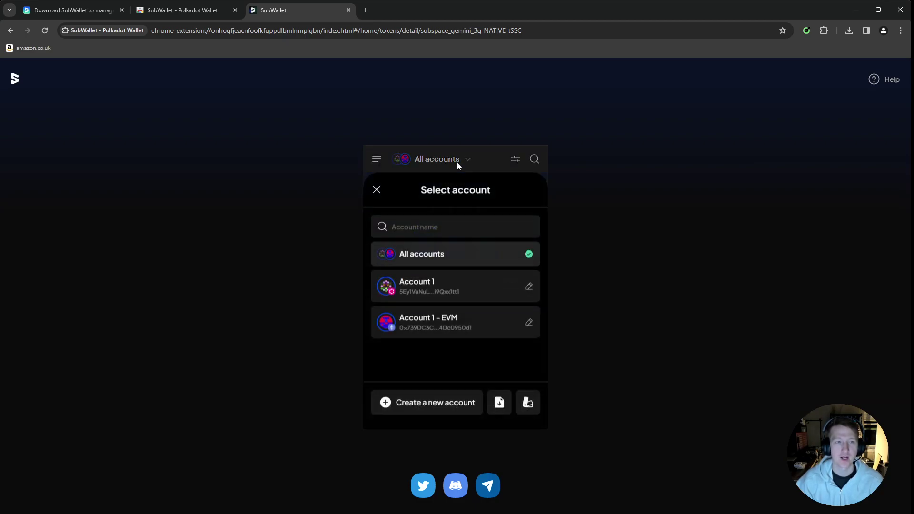
click(429, 289)
click(425, 250)
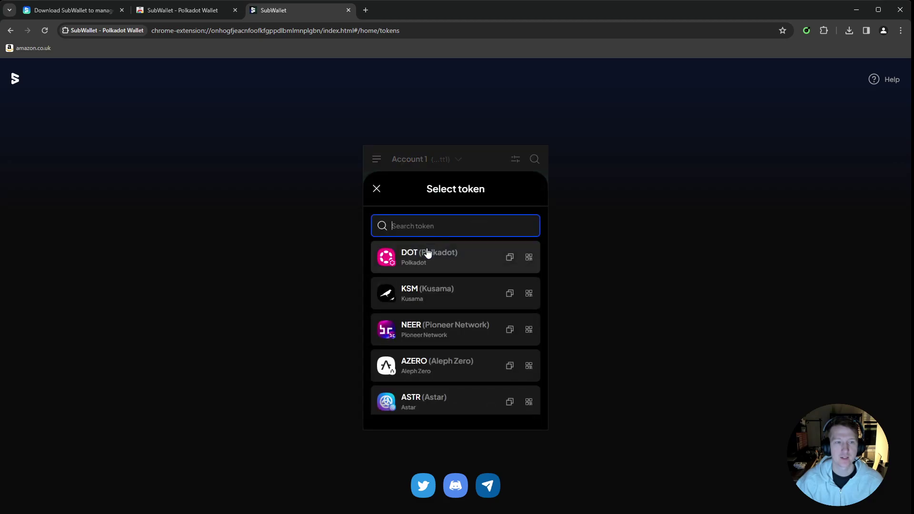
click(385, 195)
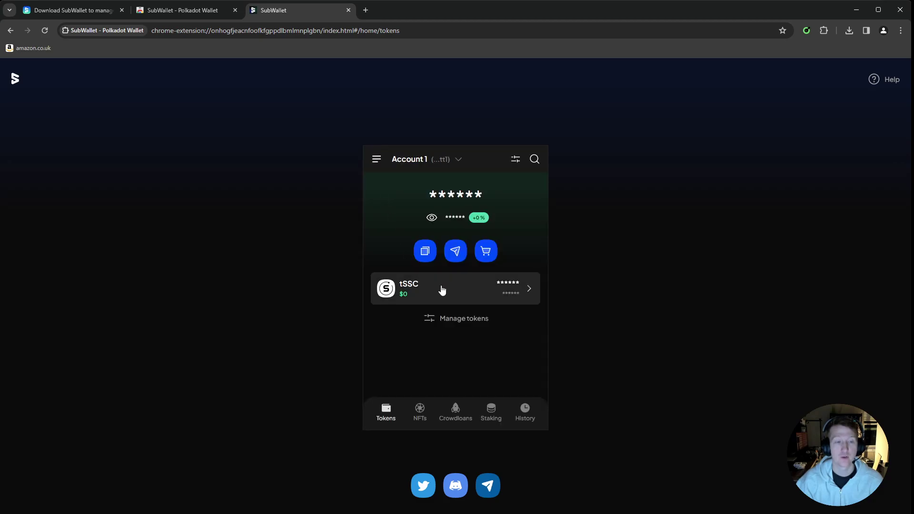
click(441, 289)
click(425, 252)
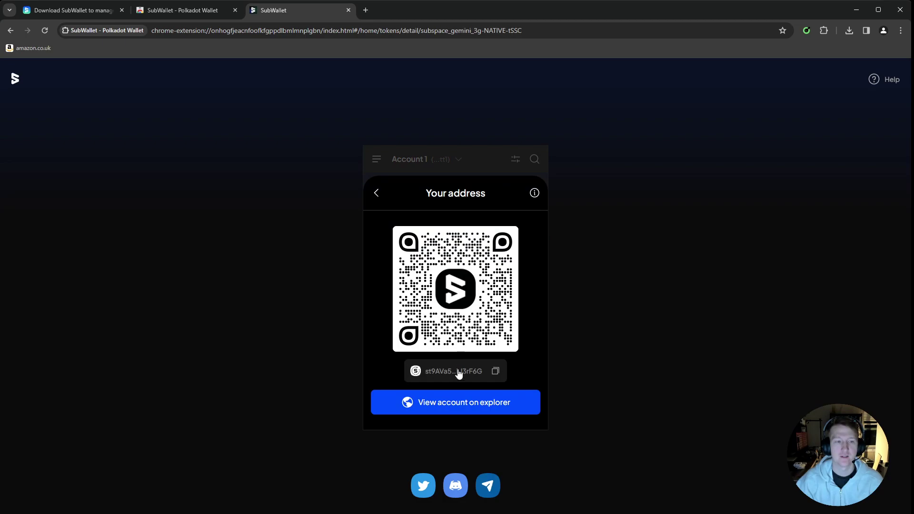
click(376, 192)
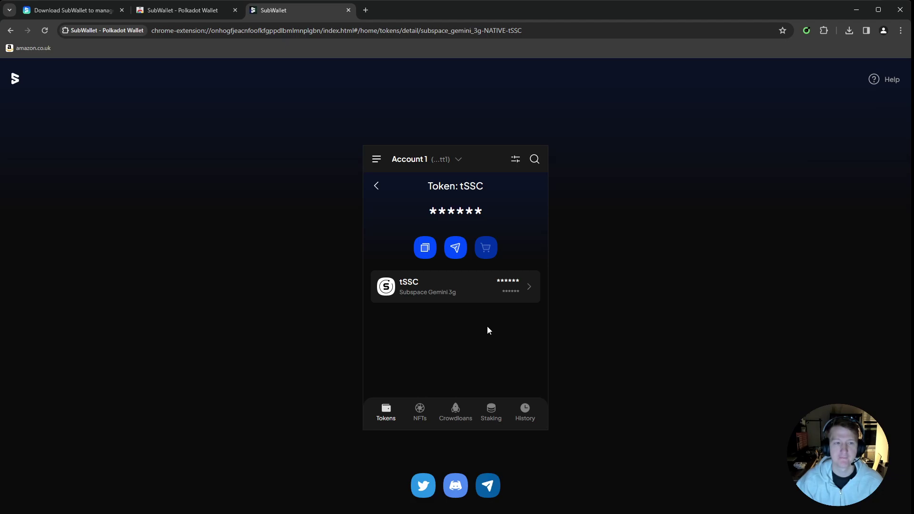
Check Account 1's tSSC balance breakdown showing 0 transferable and 0 locked.
click(503, 286)
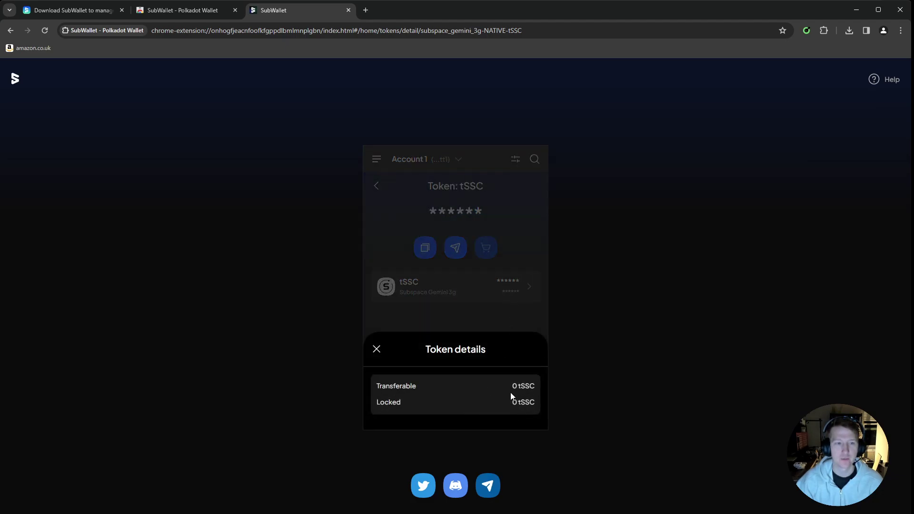
click(450, 328)
drag(437, 210, 490, 213)
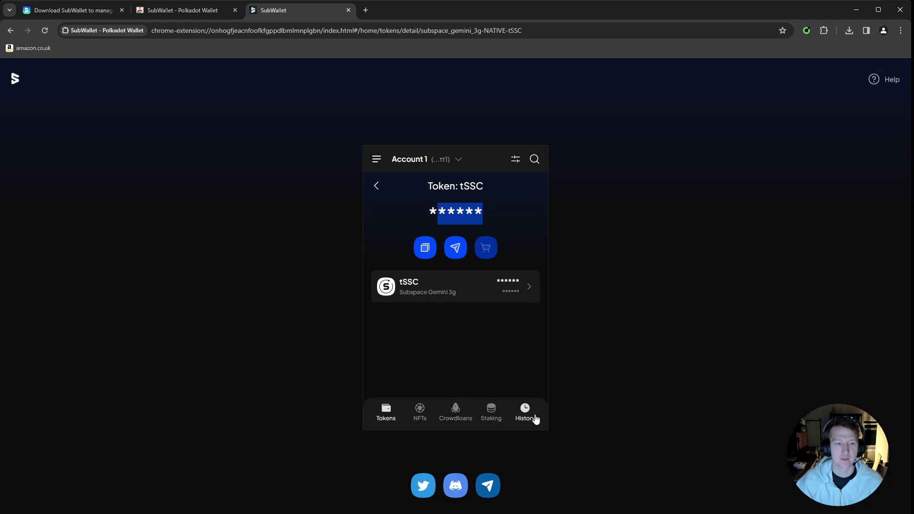
Browse the wallet settings and general settings, then close settings back to the tokens.
click(376, 160)
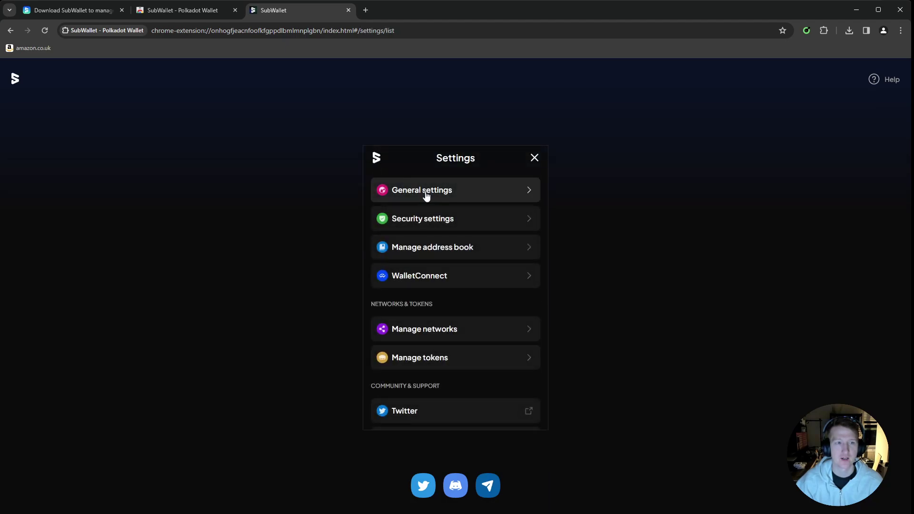
click(424, 192)
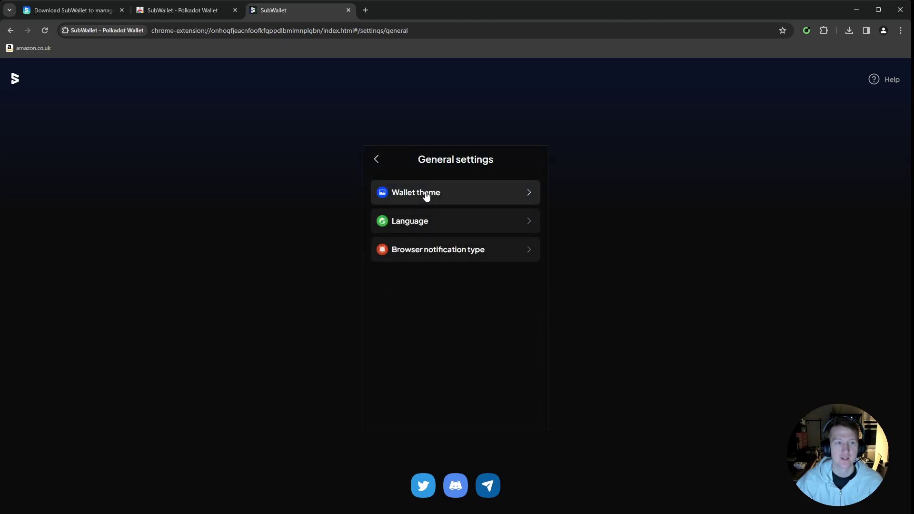
click(377, 160)
scroll(450, 380, down, 5)
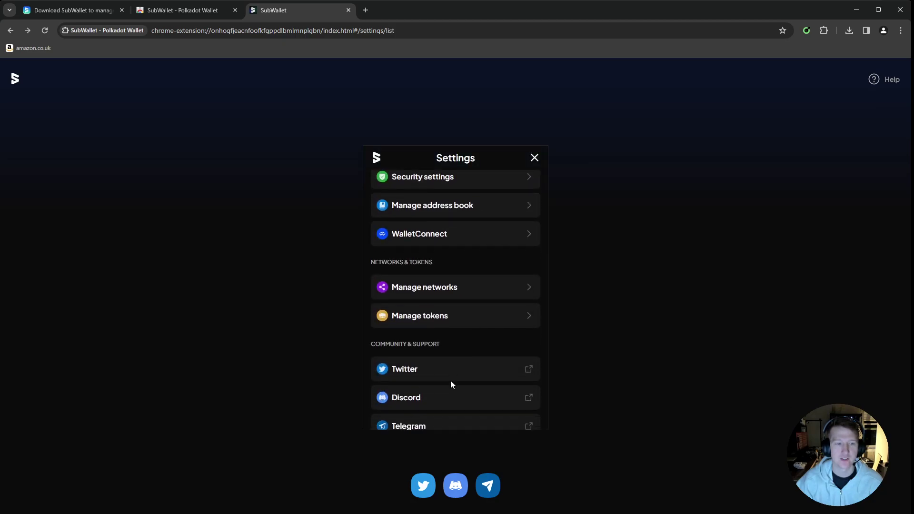
scroll(471, 343, up, 5)
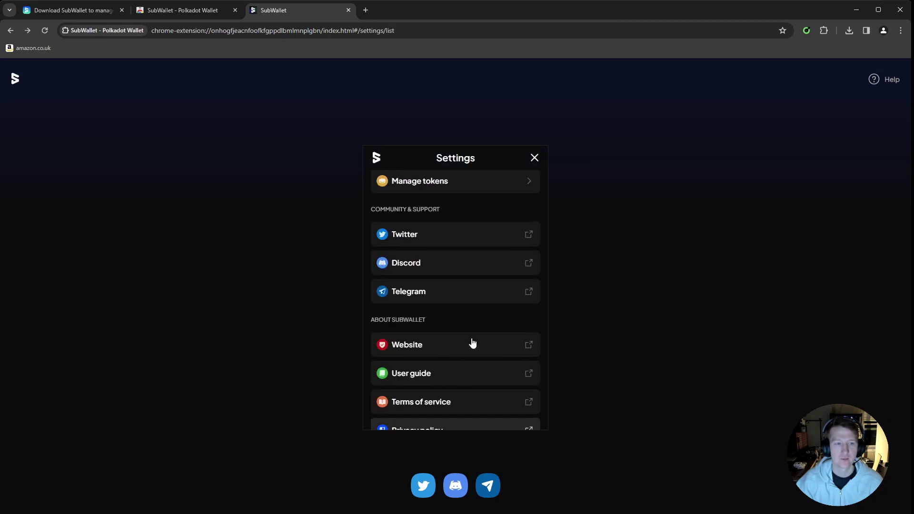
click(534, 157)
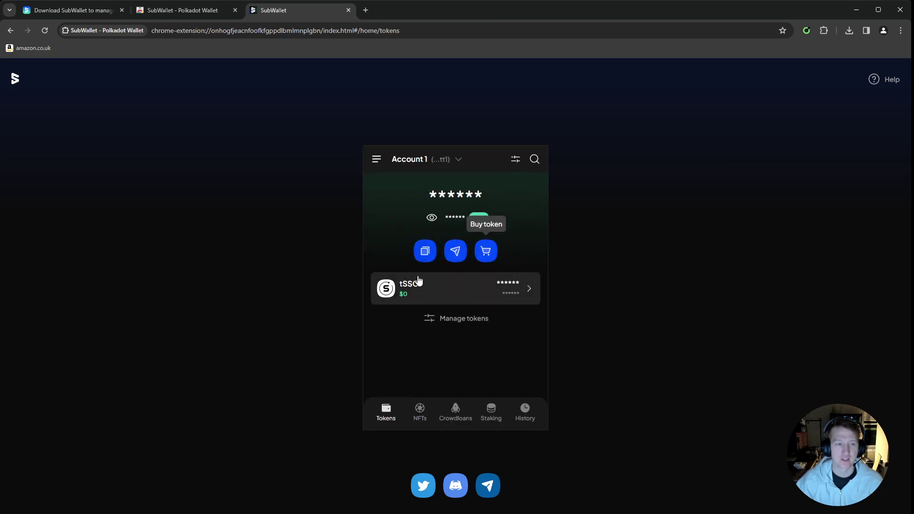
Reopen the tSSC token page and review its balance breakdown again.
click(442, 289)
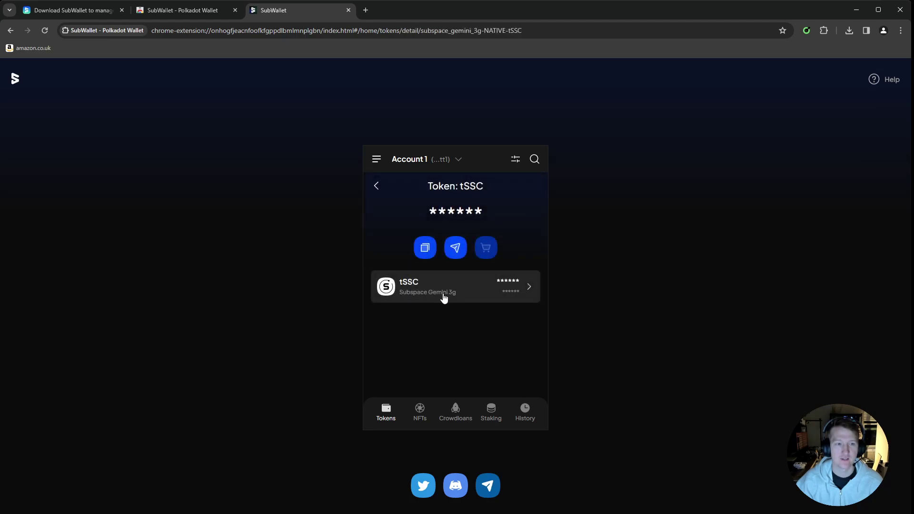
click(442, 290)
click(443, 291)
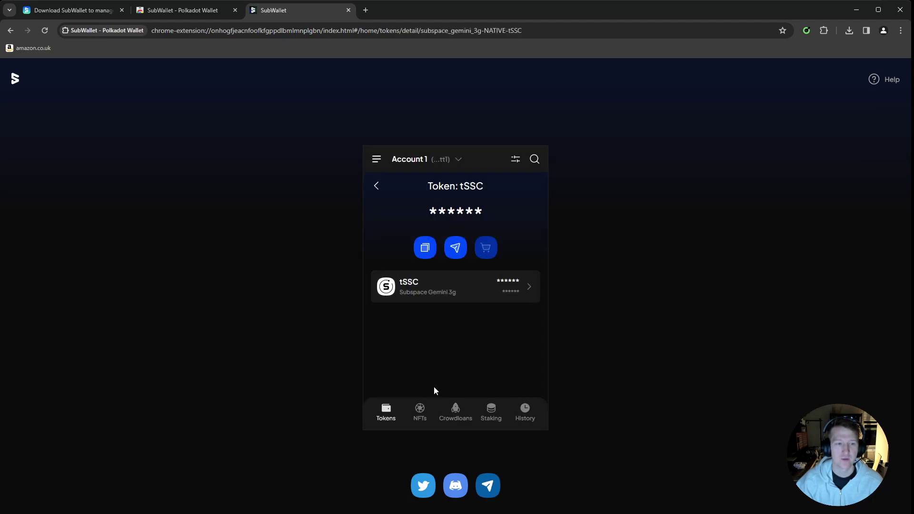
click(530, 413)
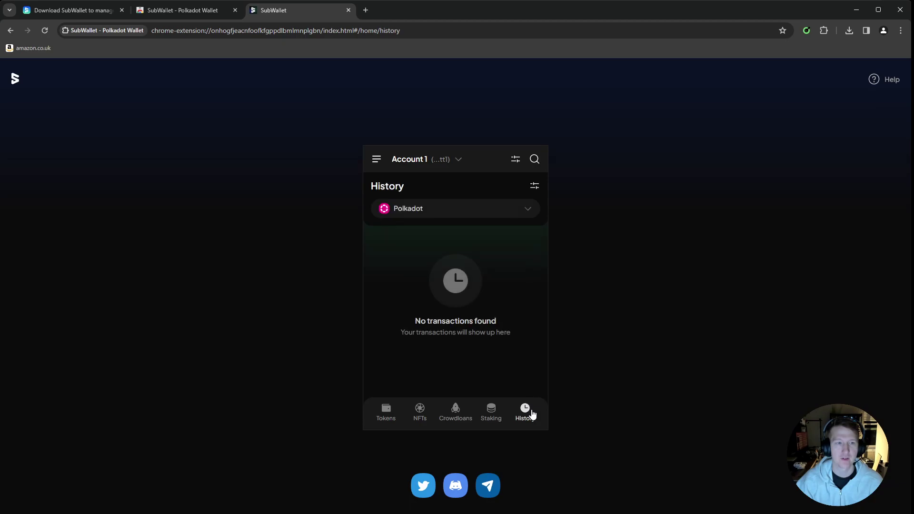
click(532, 212)
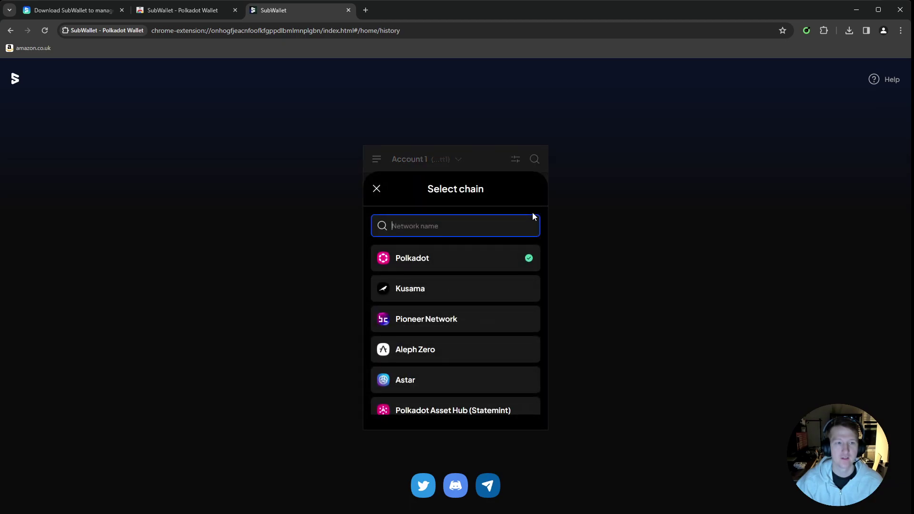
scroll(484, 274, down, 15)
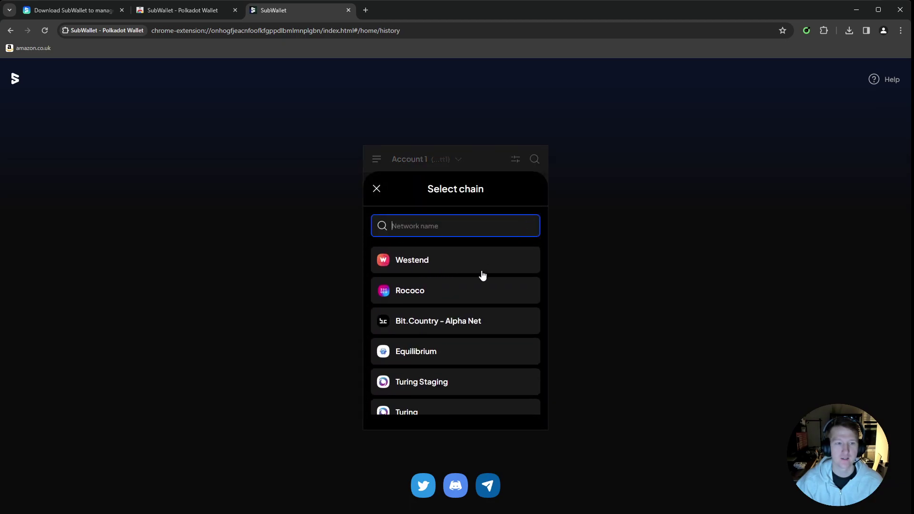
scroll(483, 275, down, 15)
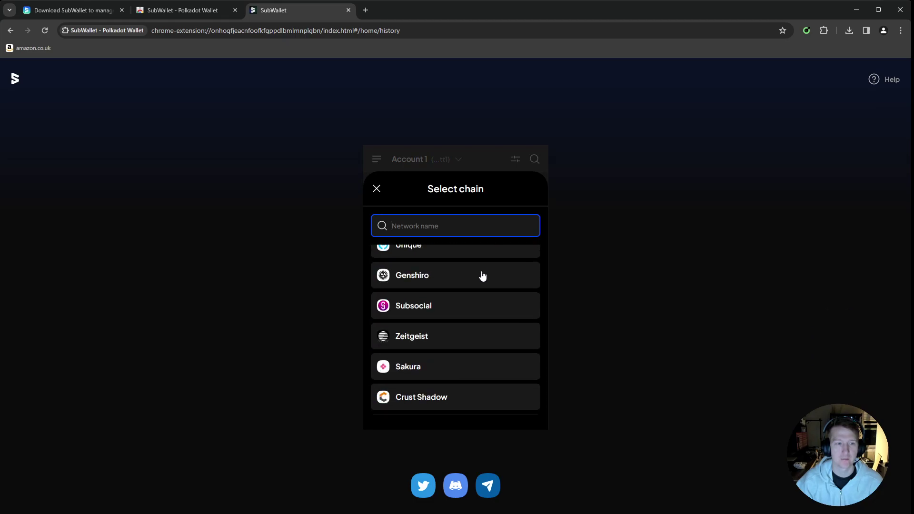
scroll(482, 276, down, 10)
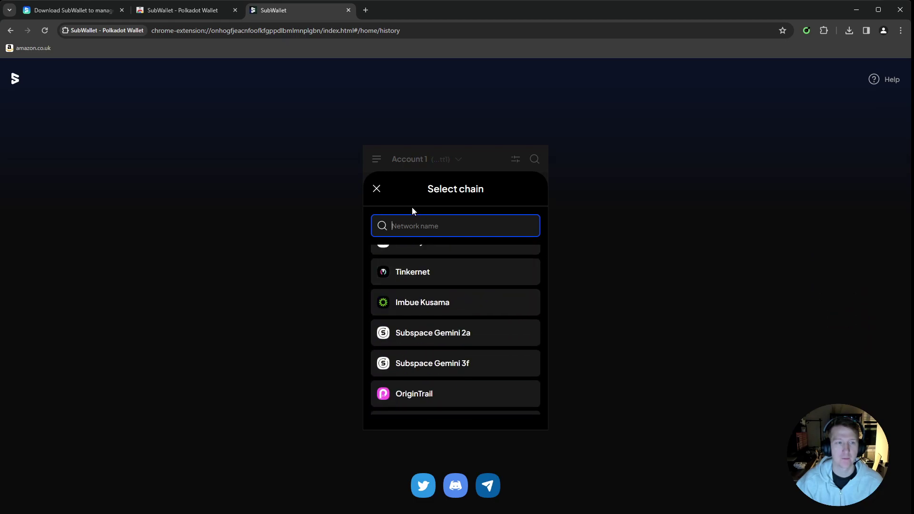
click(376, 189)
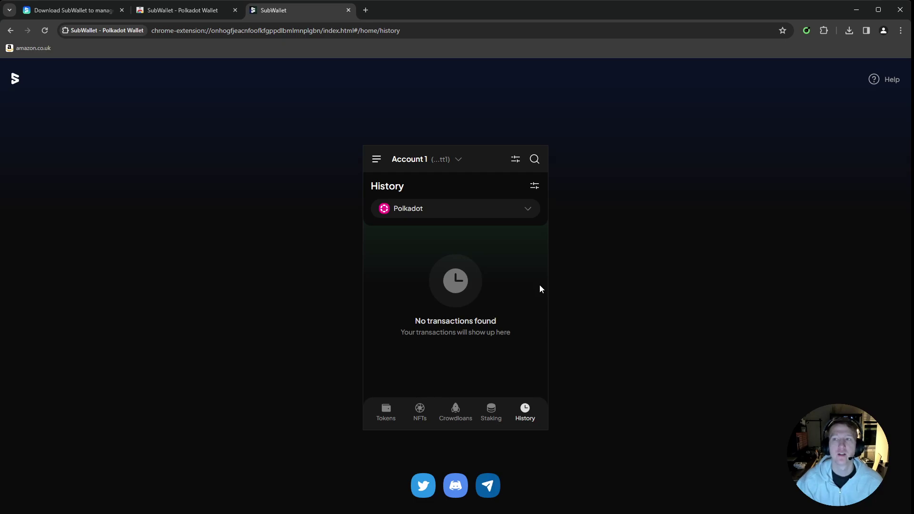